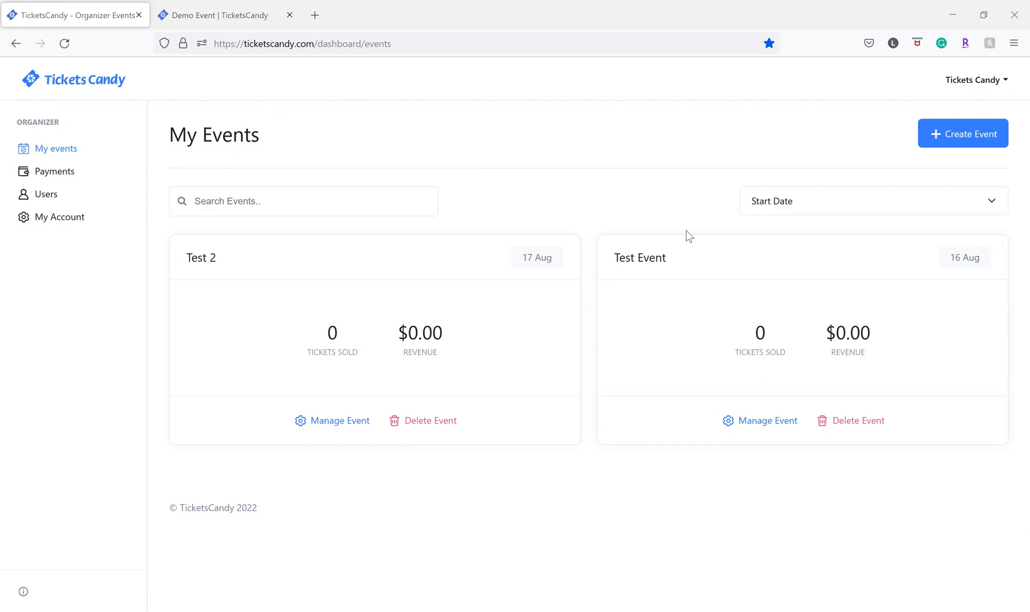
Step: Open the time slot calendar of Test Event for management
{"action": "left_click", "coordinate": [769, 426]}
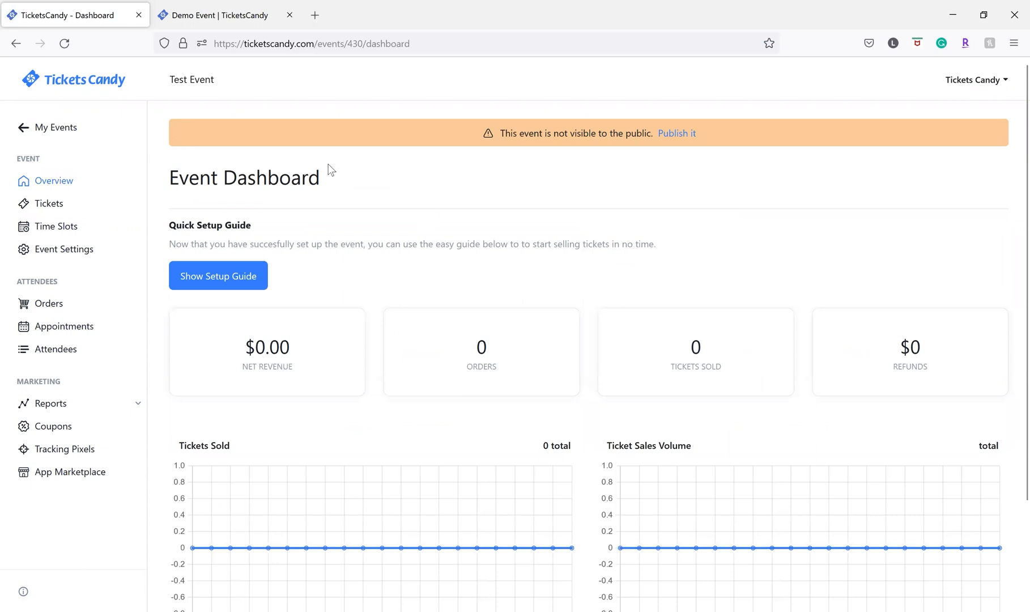
{"action": "left_click", "coordinate": [76, 226]}
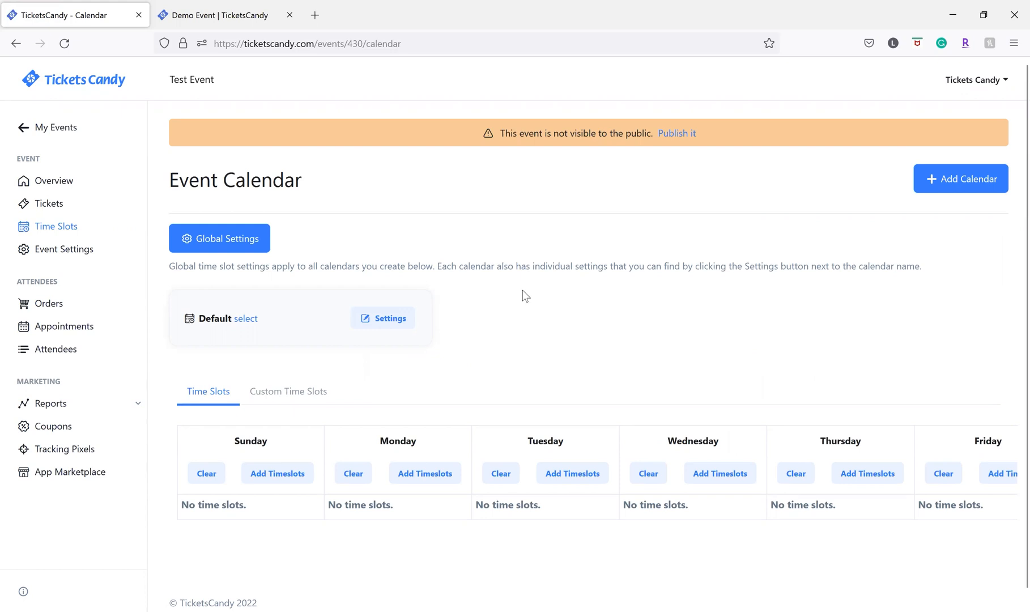
{"action": "left_click", "coordinate": [376, 315]}
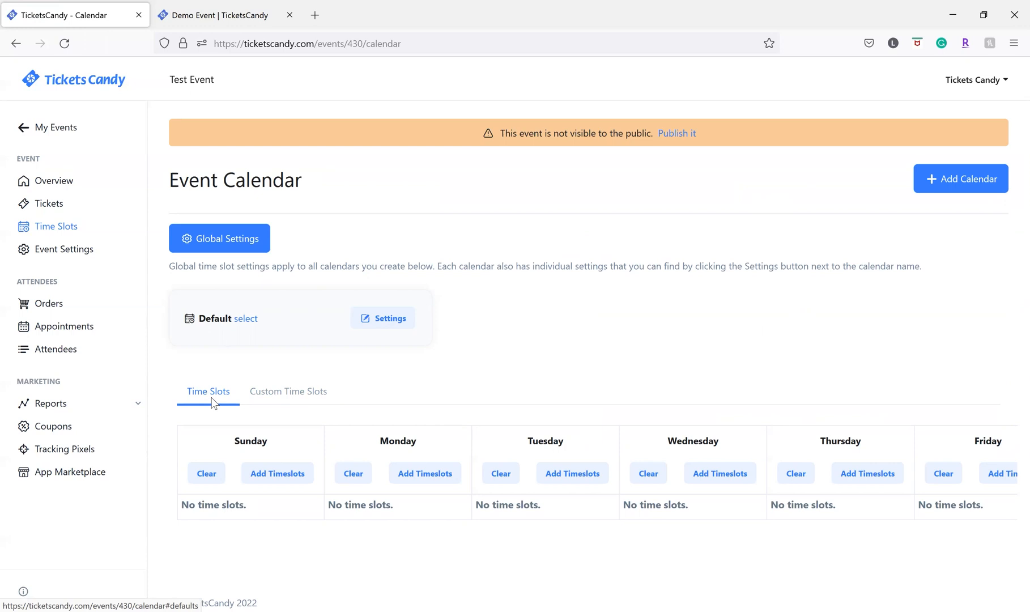
Step: Start a single time slot for Sunday and enter "title" as its title
{"action": "scroll", "coordinate": [213, 403], "scroll_direction": "down", "scroll_amount": 1}
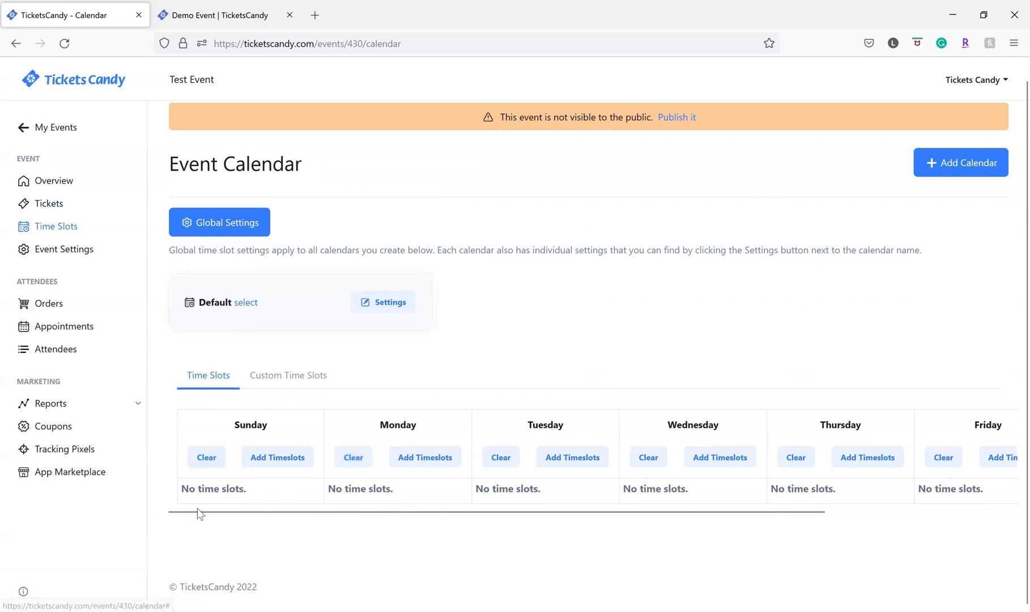
{"action": "left_click", "coordinate": [250, 458]}
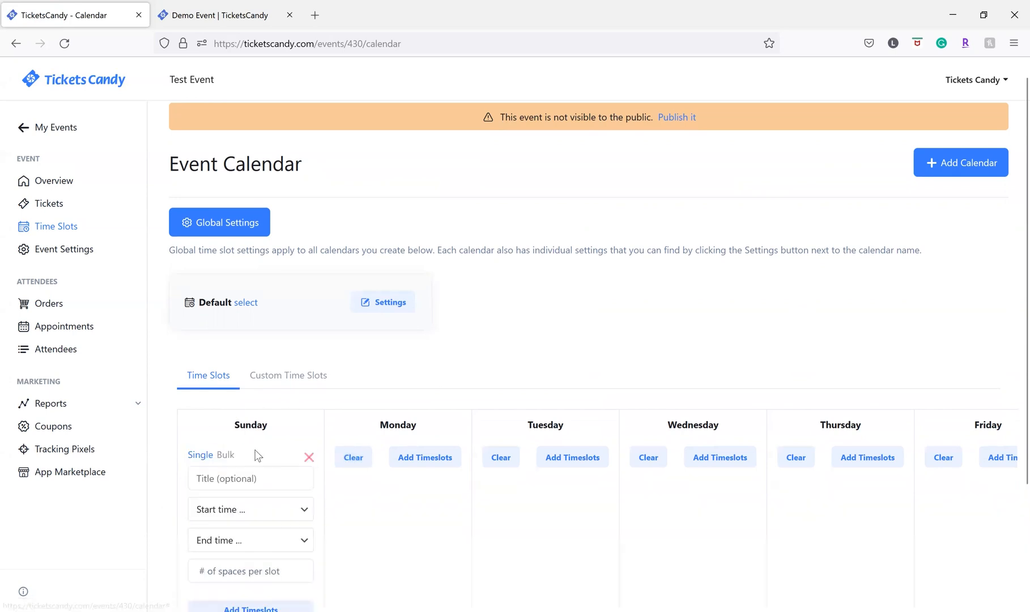
{"action": "scroll", "coordinate": [268, 431], "scroll_direction": "down", "scroll_amount": 2}
{"action": "scroll", "coordinate": [268, 430], "scroll_direction": "down", "scroll_amount": 2}
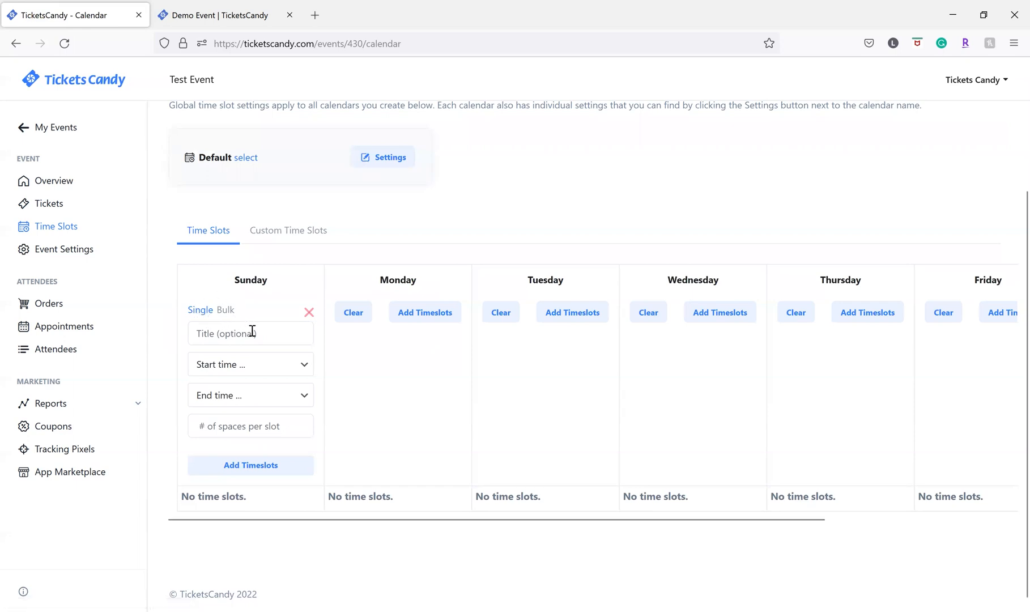
{"action": "left_click", "coordinate": [274, 333]}
{"action": "type", "text": "t"}
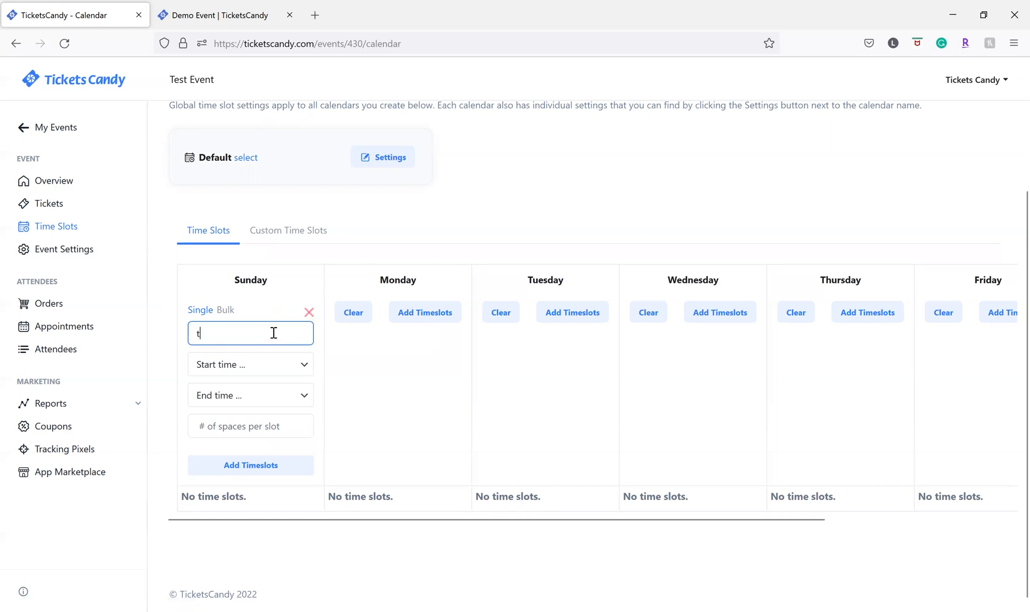
{"action": "type", "text": "itle"}
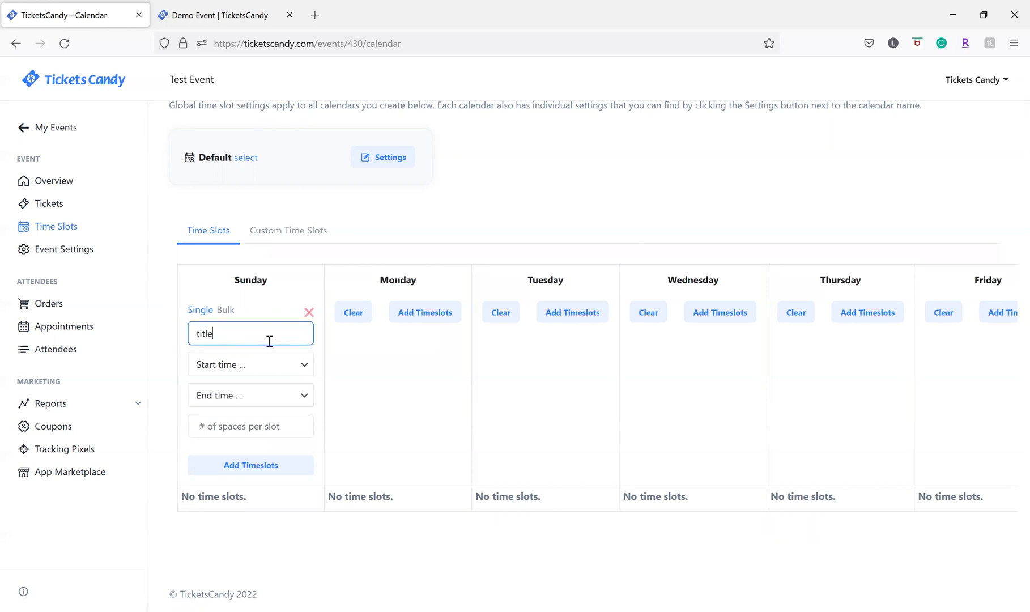
Step: Set the Sunday slot to 9:00 am–10:00 am with 50 spaces and add it to the calendar
{"action": "left_click", "coordinate": [257, 365]}
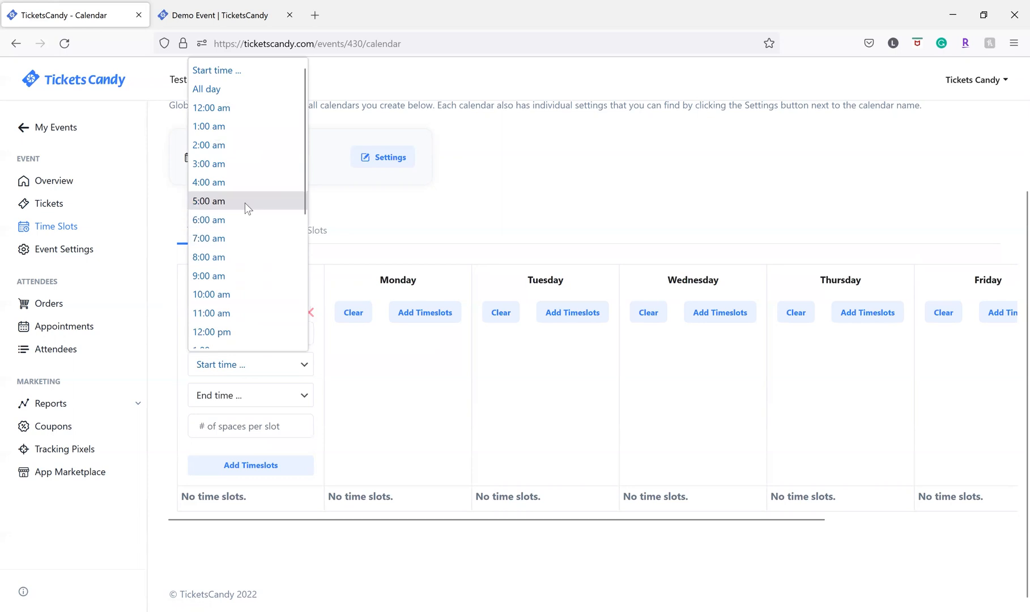
{"action": "left_click", "coordinate": [235, 274]}
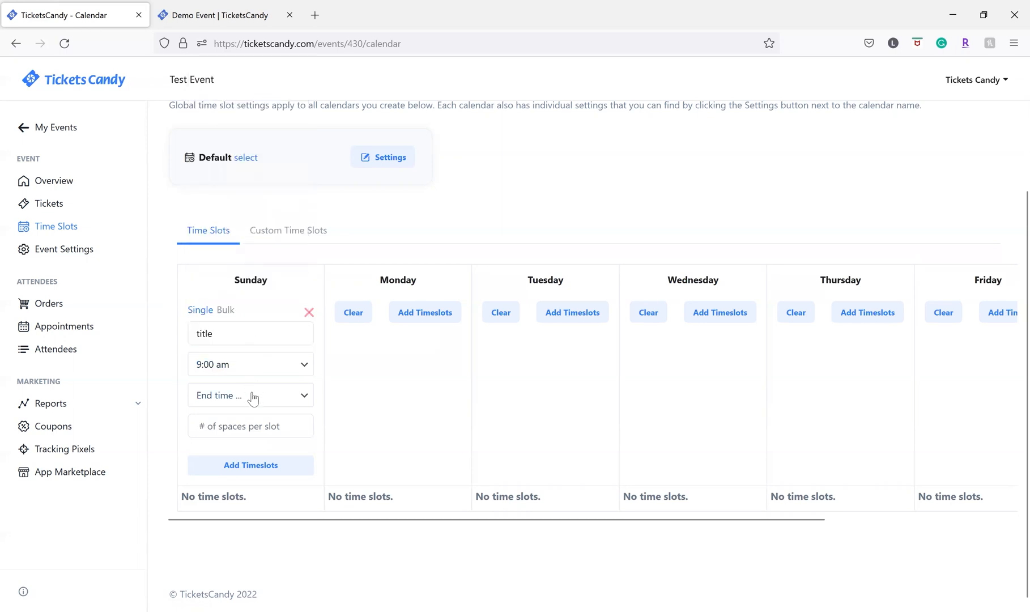
{"action": "left_click", "coordinate": [253, 399]}
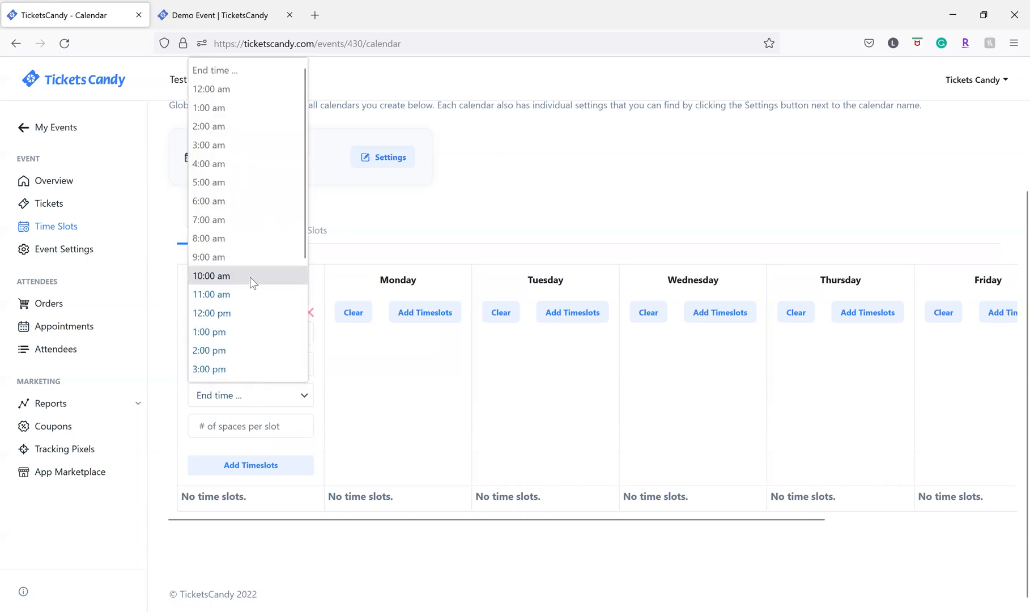
{"action": "left_click", "coordinate": [249, 276]}
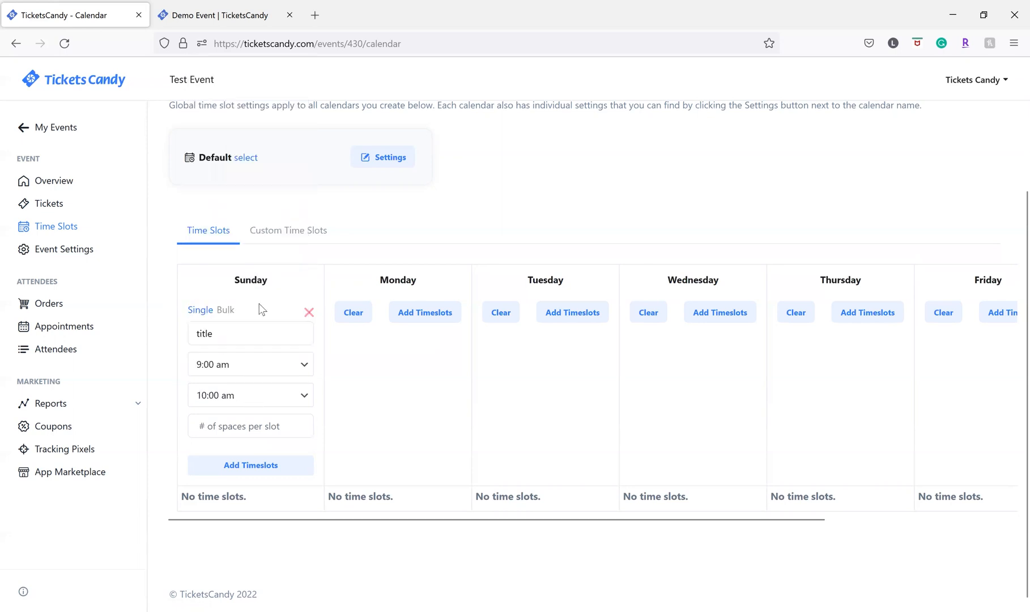
{"action": "left_click", "coordinate": [253, 428]}
{"action": "type", "text": "50"}
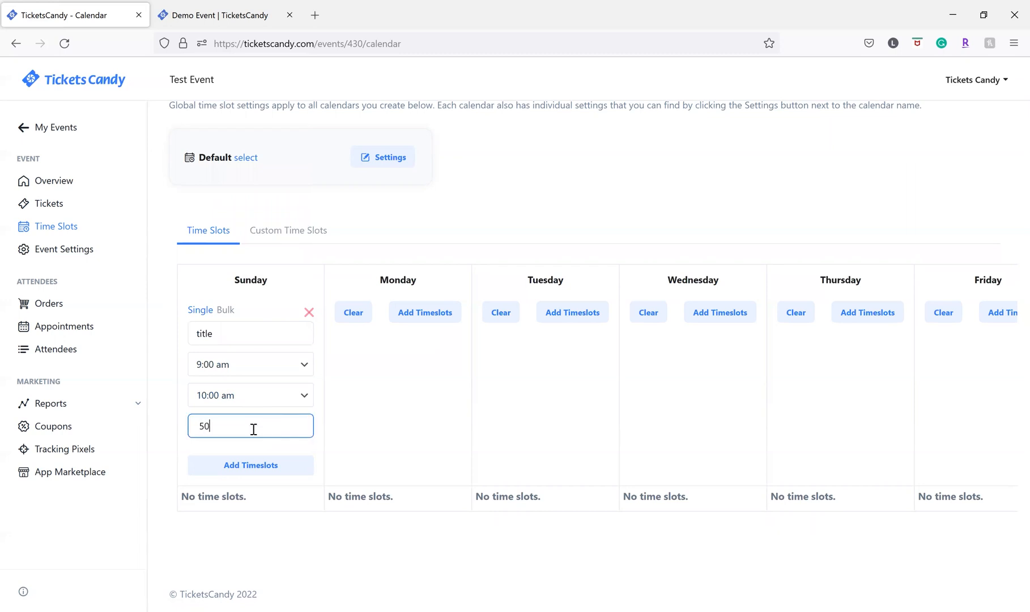
{"action": "left_click", "coordinate": [241, 465]}
{"action": "left_click", "coordinate": [573, 362]}
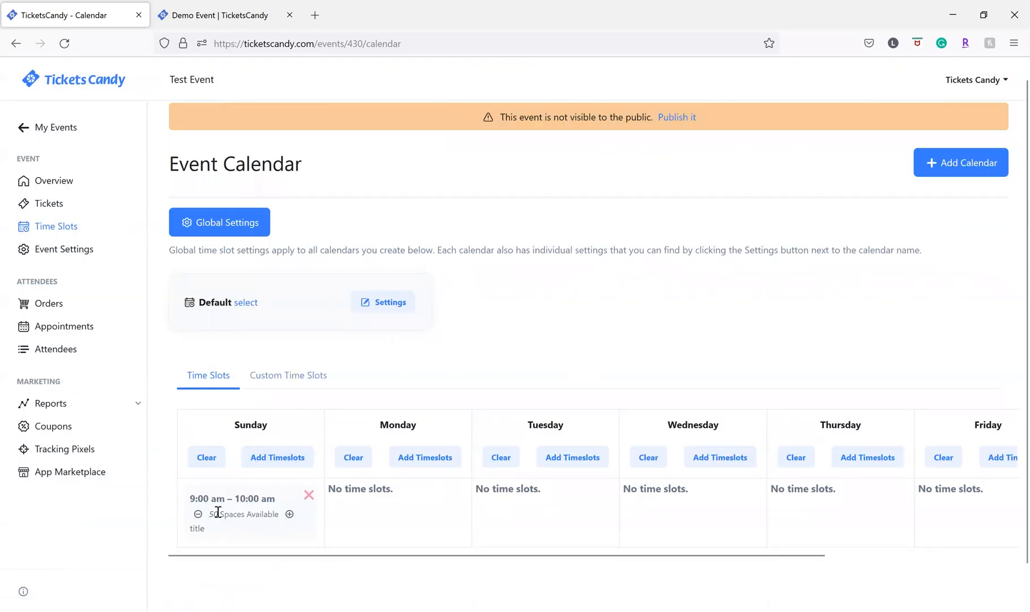
Step: On the public Demo Event page, proceed to checkout with one General Admission 2 ticket and show the time slots for October 2, 2022
{"action": "left_click", "coordinate": [226, 16]}
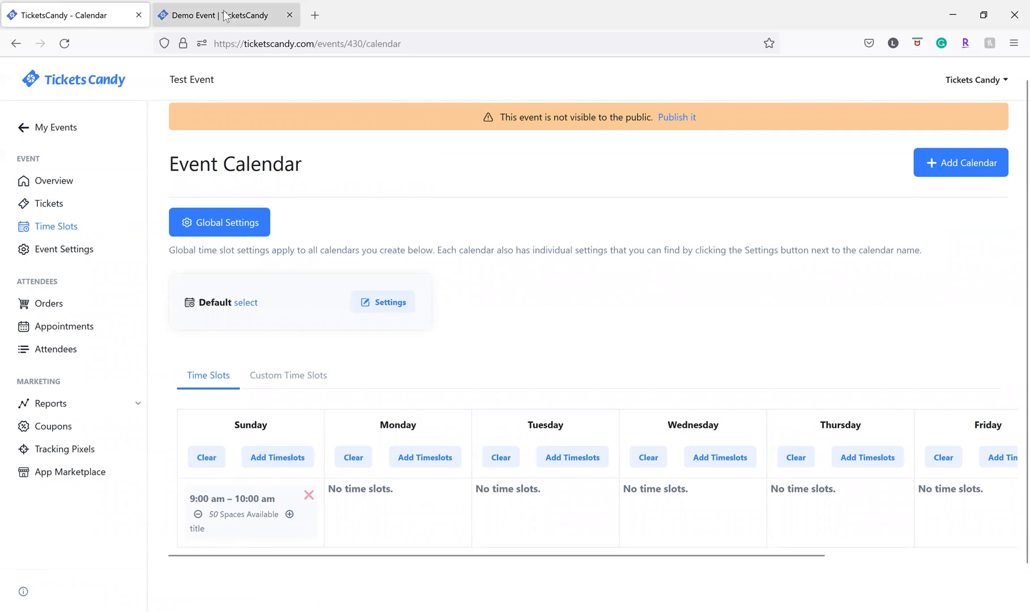
{"action": "left_click", "coordinate": [16, 44]}
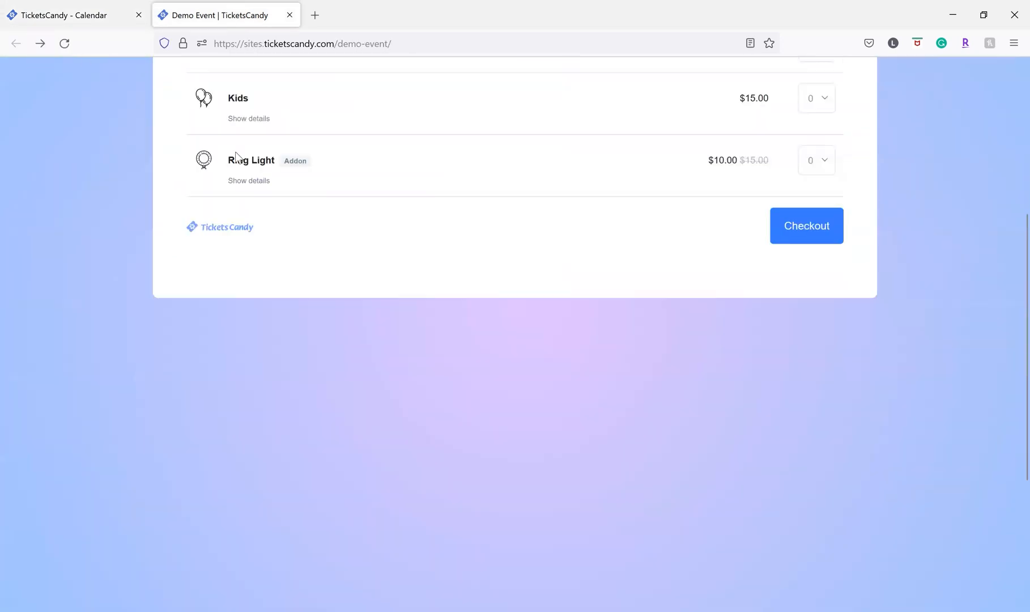
{"action": "left_click", "coordinate": [798, 448]}
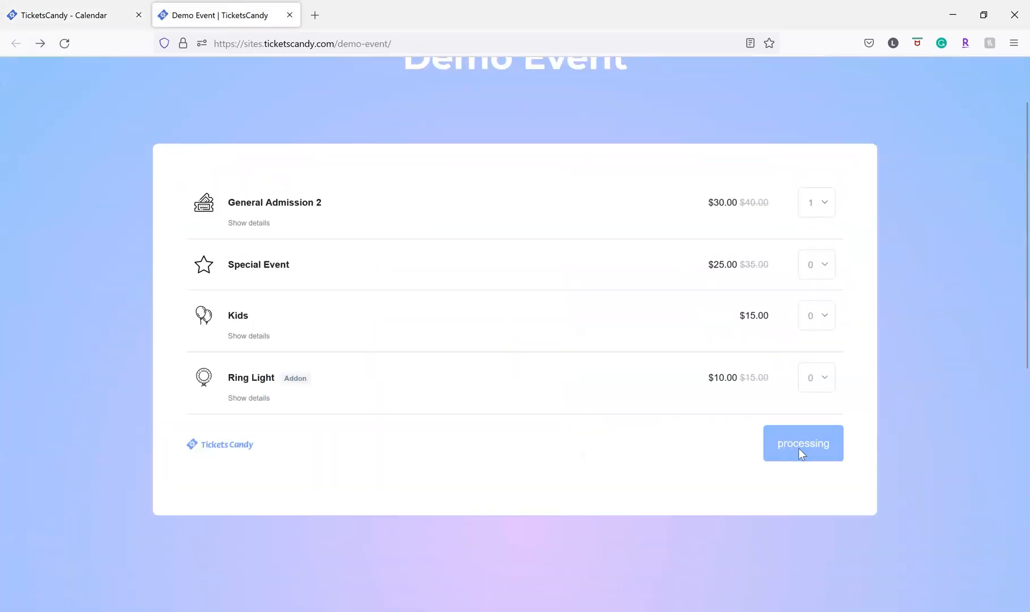
{"action": "scroll", "coordinate": [758, 395], "scroll_direction": "down", "scroll_amount": 4}
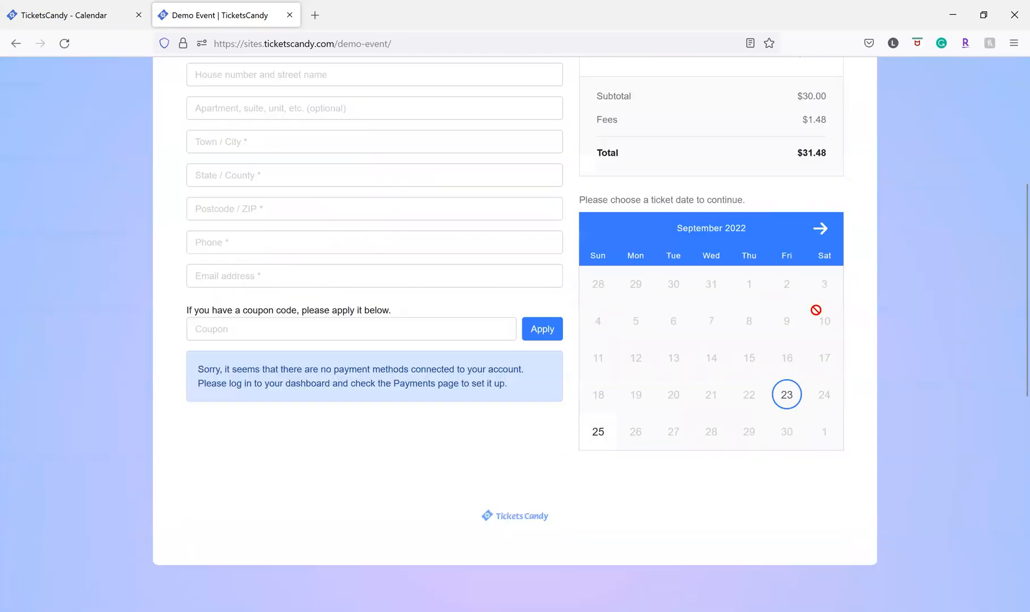
{"action": "left_click", "coordinate": [822, 229]}
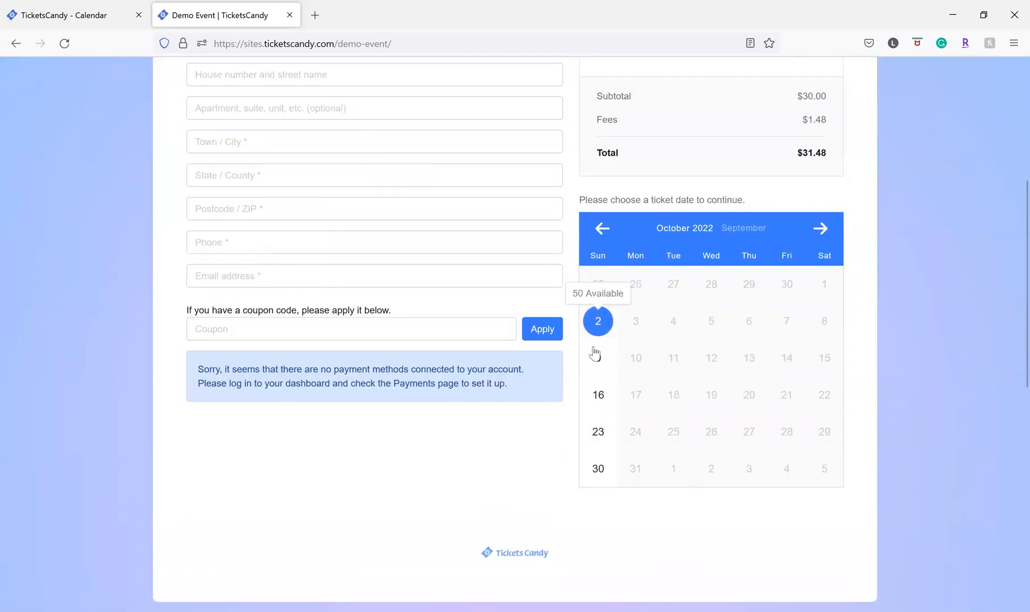
{"action": "left_click", "coordinate": [598, 321]}
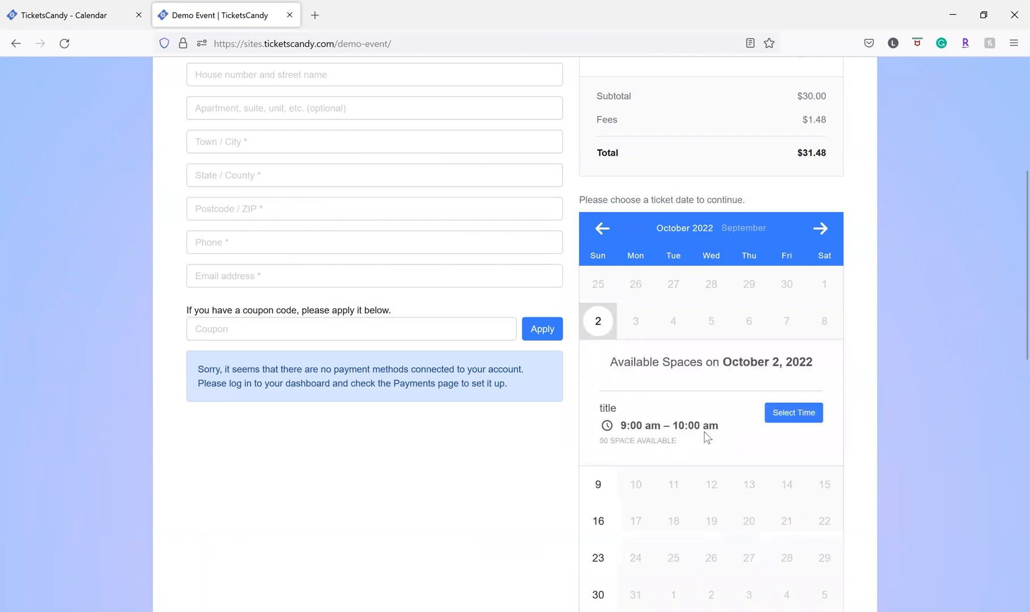
Step: Back in the event calendar, start bulk time slots for Monday running from 9:00 am to 9:00 pm
{"action": "left_click", "coordinate": [74, 6]}
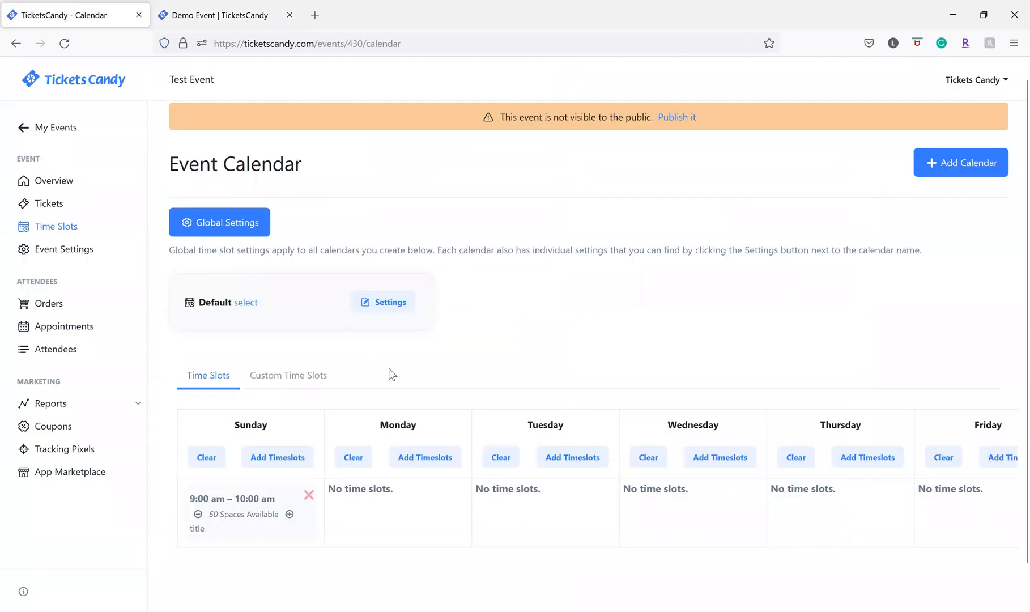
{"action": "left_click", "coordinate": [403, 458]}
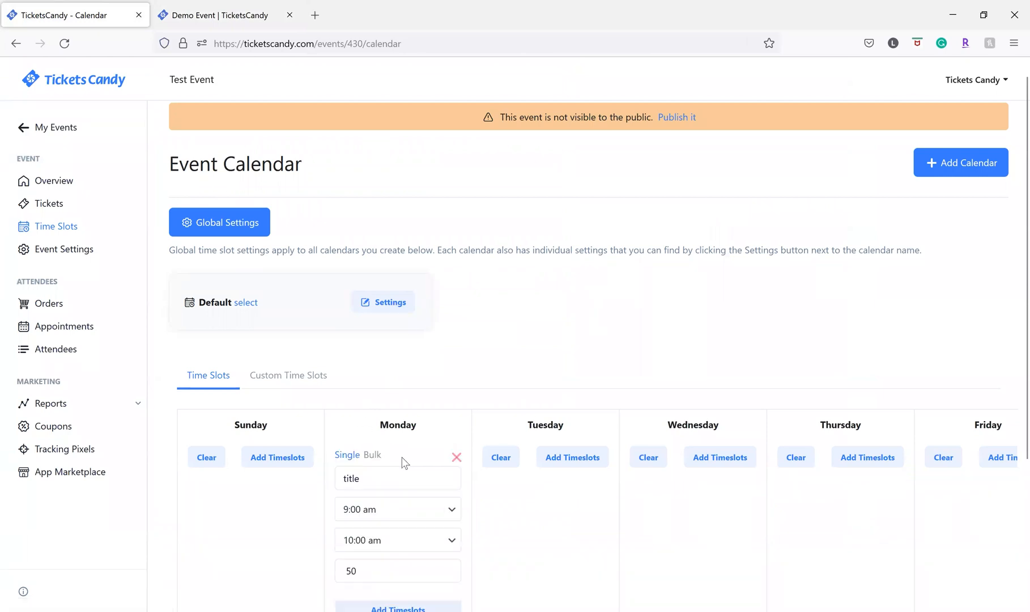
{"action": "scroll", "coordinate": [353, 401], "scroll_direction": "down", "scroll_amount": 2}
{"action": "left_click", "coordinate": [373, 384]}
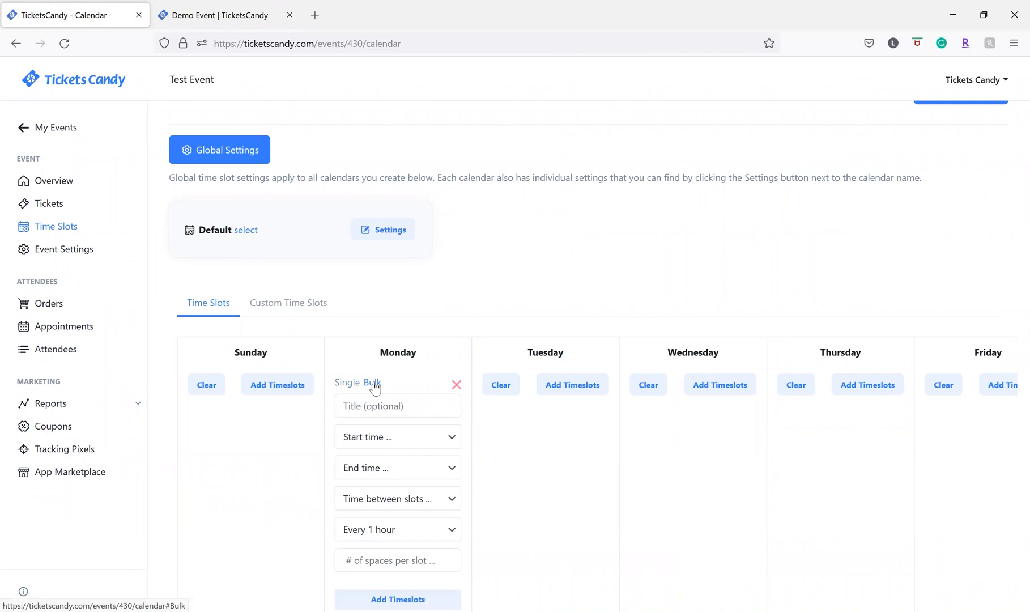
{"action": "left_click", "coordinate": [395, 437]}
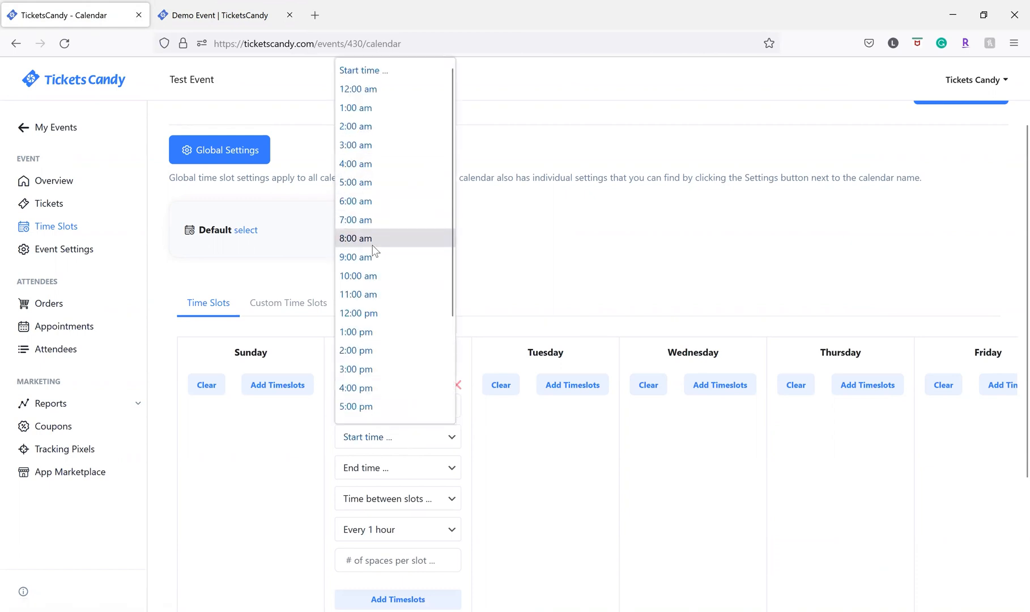
{"action": "left_click", "coordinate": [373, 260]}
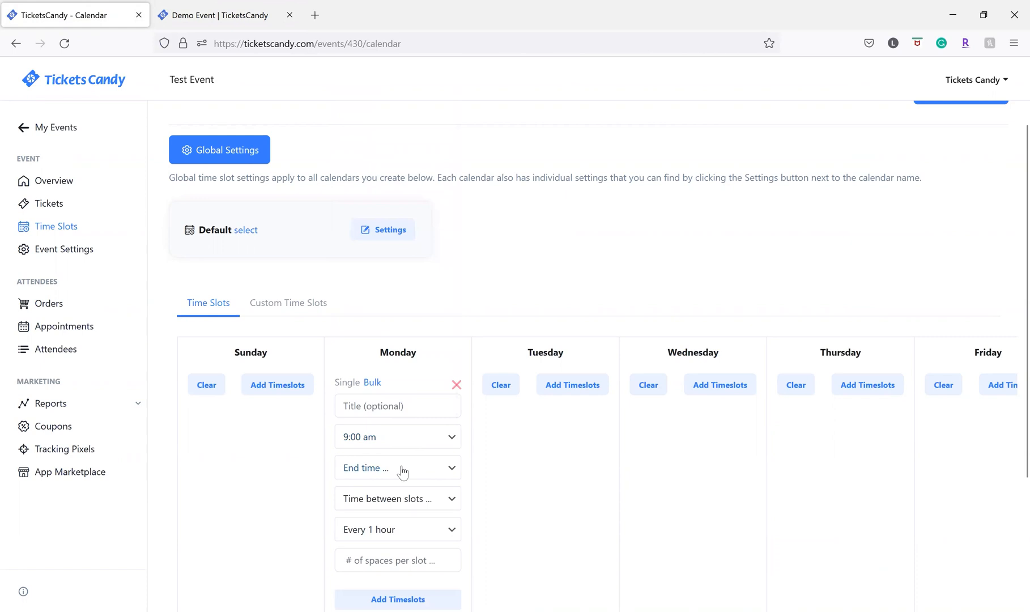
{"action": "left_click", "coordinate": [402, 472]}
{"action": "left_click", "coordinate": [383, 387]}
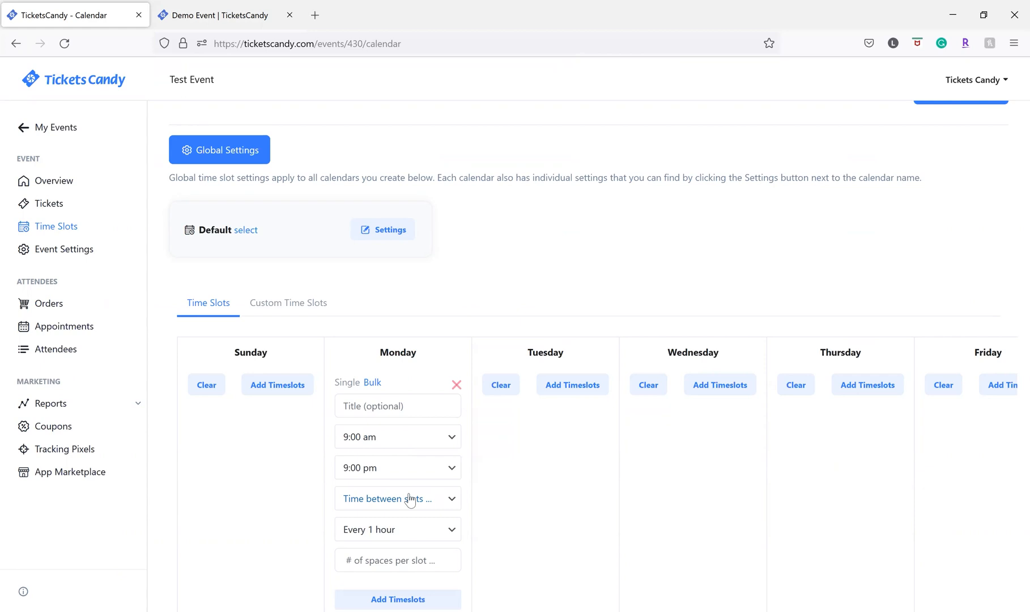
Step: Set the Monday bulk slots to 30 minutes between slots and a length of every 1 hour
{"action": "left_click", "coordinate": [410, 500]}
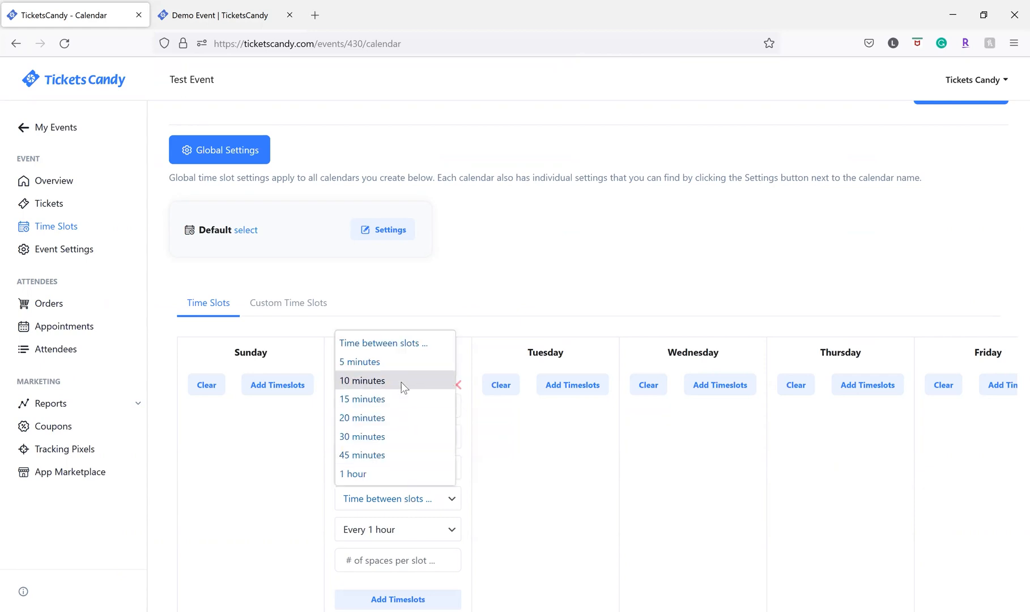
{"action": "left_click", "coordinate": [431, 437]}
{"action": "scroll", "coordinate": [430, 439], "scroll_direction": "down", "scroll_amount": 1}
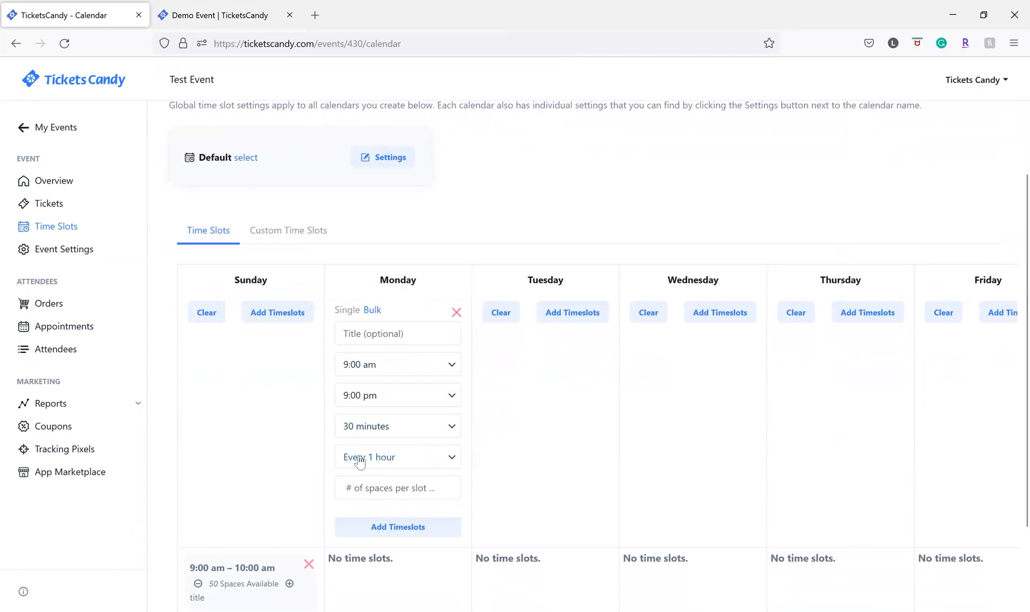
{"action": "left_click", "coordinate": [431, 464]}
{"action": "left_click", "coordinate": [391, 278]}
Step: Set 60 spaces per slot and add the bulk time slots to Monday
{"action": "left_click", "coordinate": [422, 491]}
{"action": "type", "text": "60"}
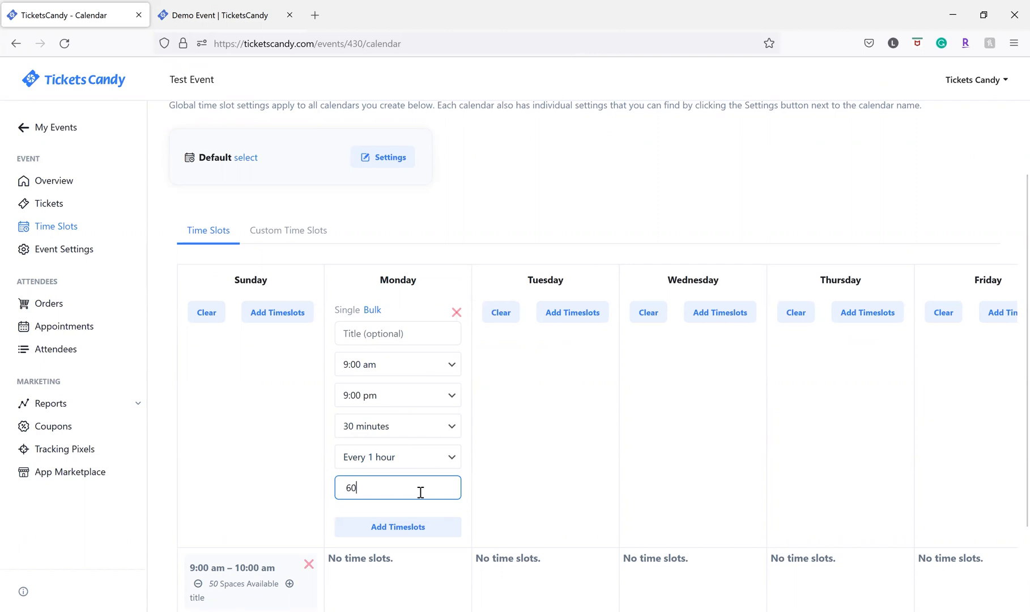
{"action": "left_click", "coordinate": [399, 525]}
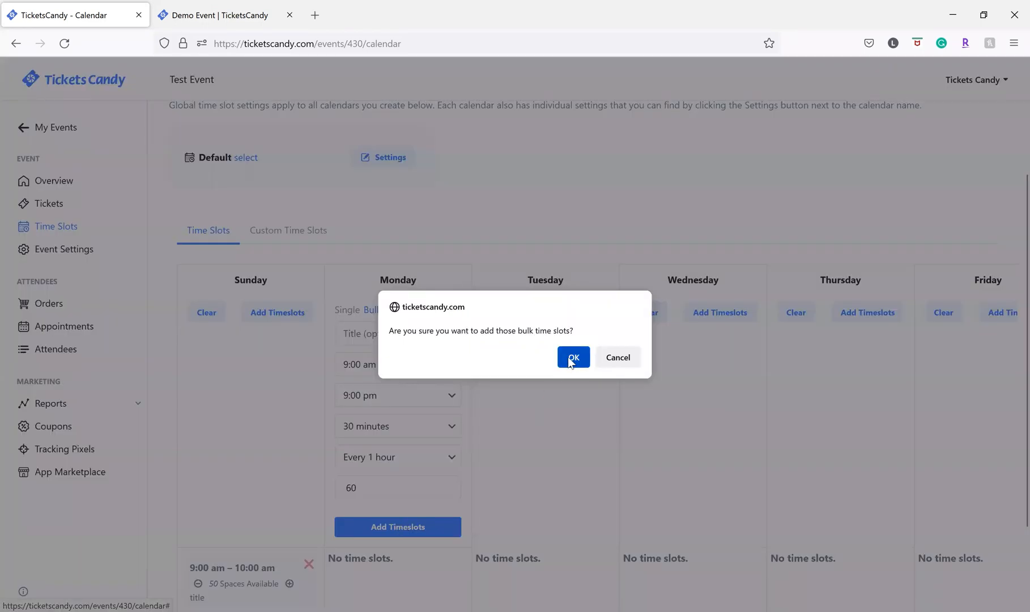
{"action": "left_click", "coordinate": [567, 357]}
{"action": "scroll", "coordinate": [435, 445], "scroll_direction": "down", "scroll_amount": 3}
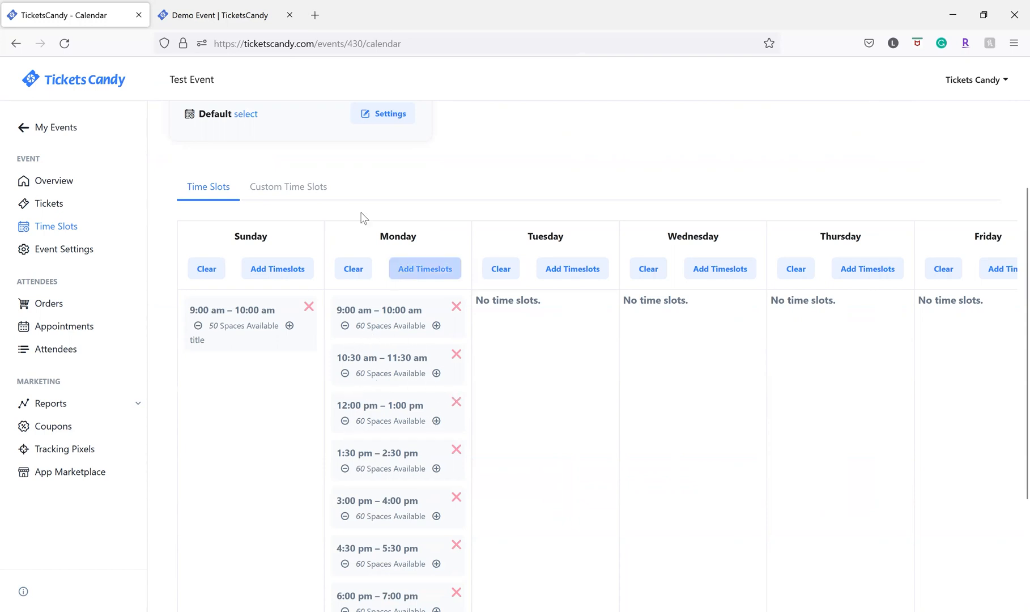
Step: Return to the public Demo Event page and reload it to pick up the calendar changes
{"action": "left_click", "coordinate": [232, 14]}
{"action": "scroll", "coordinate": [146, 124], "scroll_direction": "up", "scroll_amount": 1}
{"action": "scroll", "coordinate": [146, 124], "scroll_direction": "up", "scroll_amount": 2}
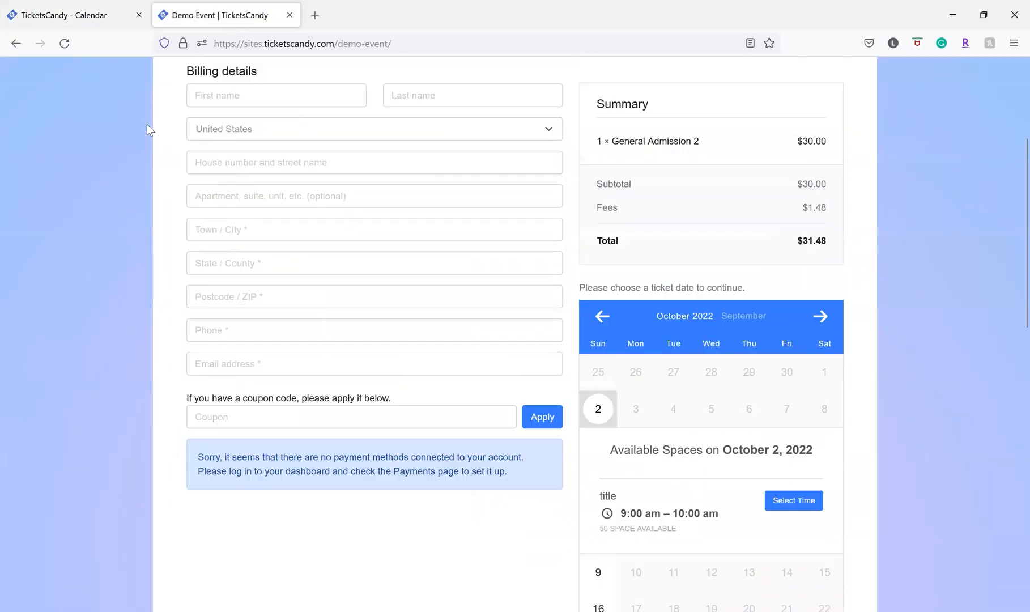
{"action": "left_click", "coordinate": [67, 44]}
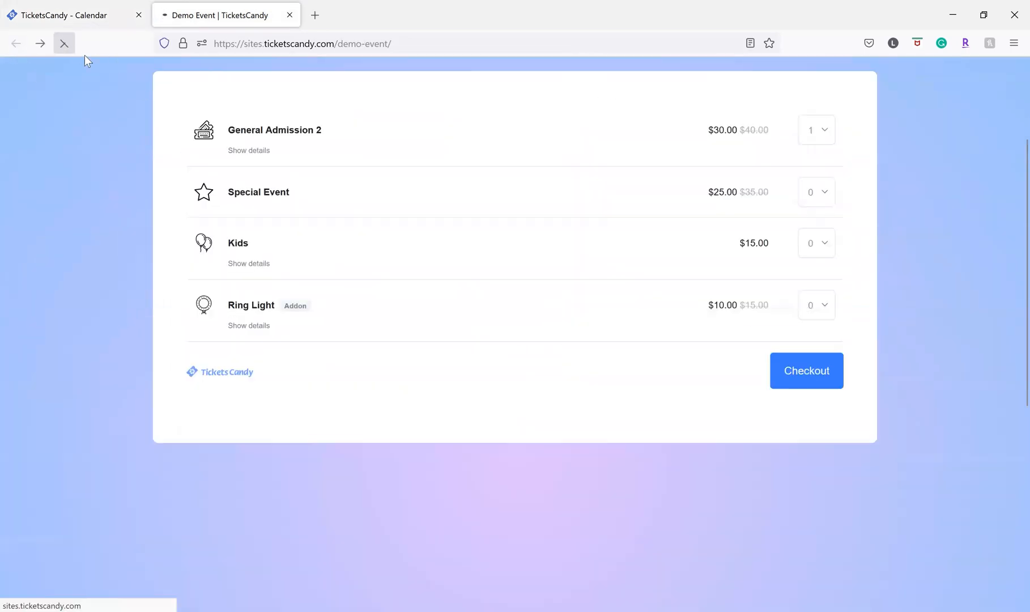
Step: Proceed to checkout with one General Admission 2 ticket and show the available ticket dates for October 2022
{"action": "left_click", "coordinate": [817, 271]}
{"action": "left_click", "coordinate": [809, 520]}
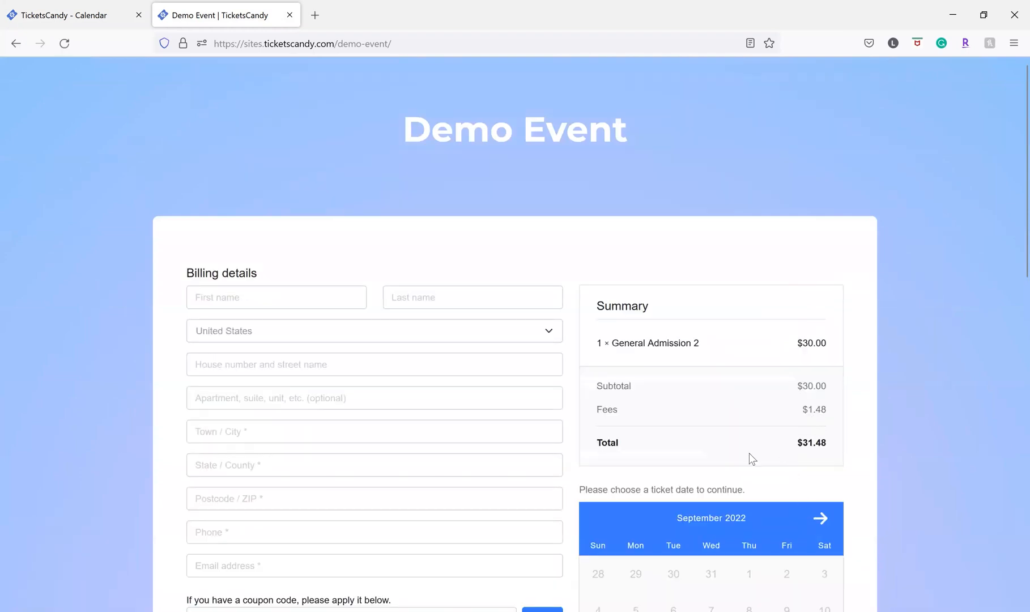
{"action": "scroll", "coordinate": [801, 426], "scroll_direction": "down", "scroll_amount": 5}
{"action": "left_click", "coordinate": [820, 229]}
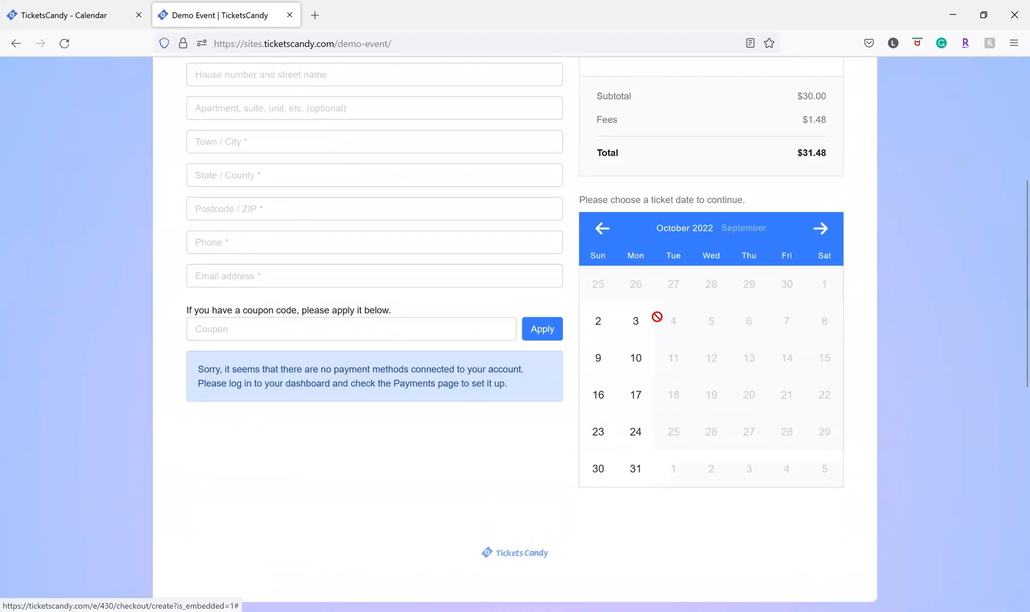
Step: Show the available time slots for October 3, 2022 in the checkout calendar
{"action": "left_click", "coordinate": [628, 330]}
{"action": "scroll", "coordinate": [641, 415], "scroll_direction": "down", "scroll_amount": 4}
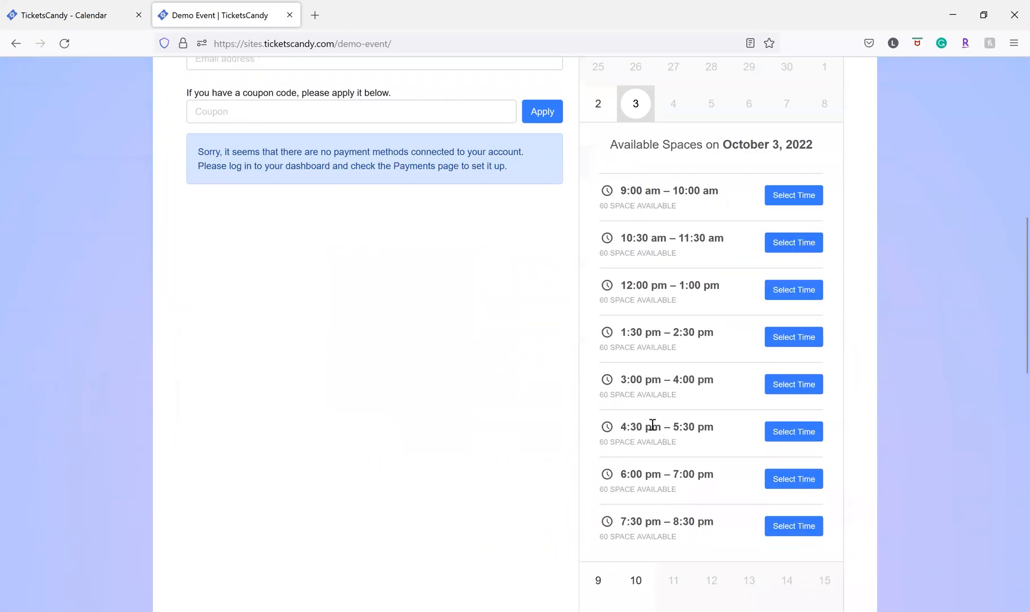
Step: Return to the event calendar and add a single all-day Tuesday time slot titled "title" with 50 spaces
{"action": "left_click", "coordinate": [77, 10]}
{"action": "scroll", "coordinate": [368, 391], "scroll_direction": "down", "scroll_amount": 3}
{"action": "scroll", "coordinate": [369, 493], "scroll_direction": "up", "scroll_amount": 3}
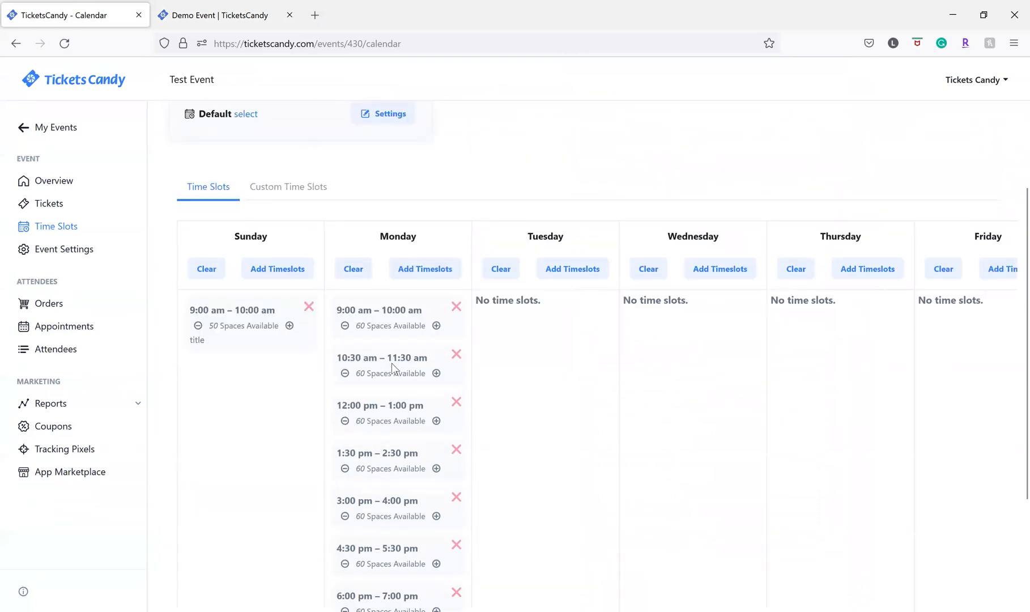
{"action": "left_click", "coordinate": [583, 268]}
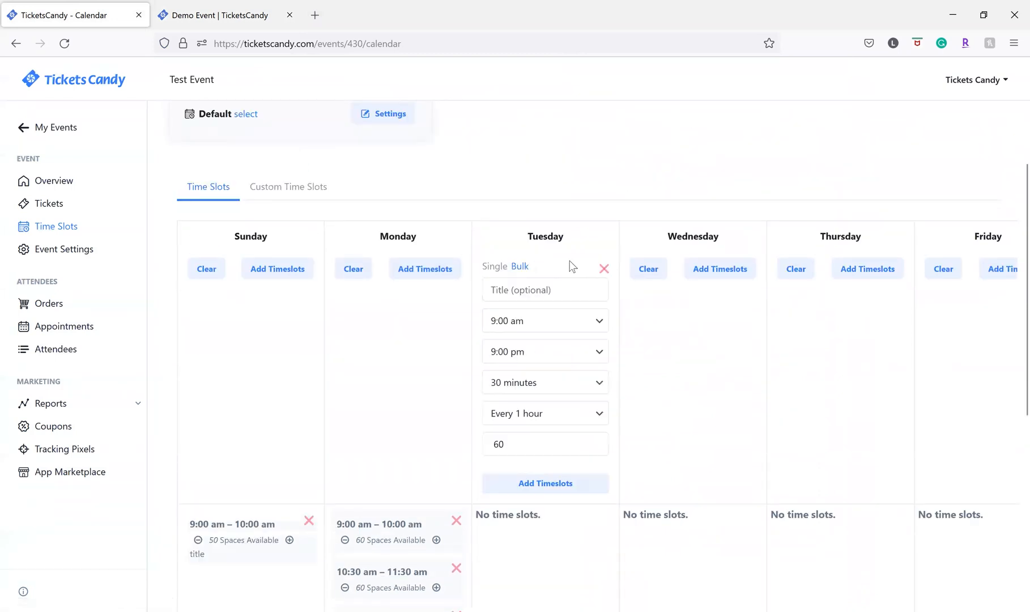
{"action": "left_click", "coordinate": [528, 330]}
{"action": "left_click", "coordinate": [512, 362]}
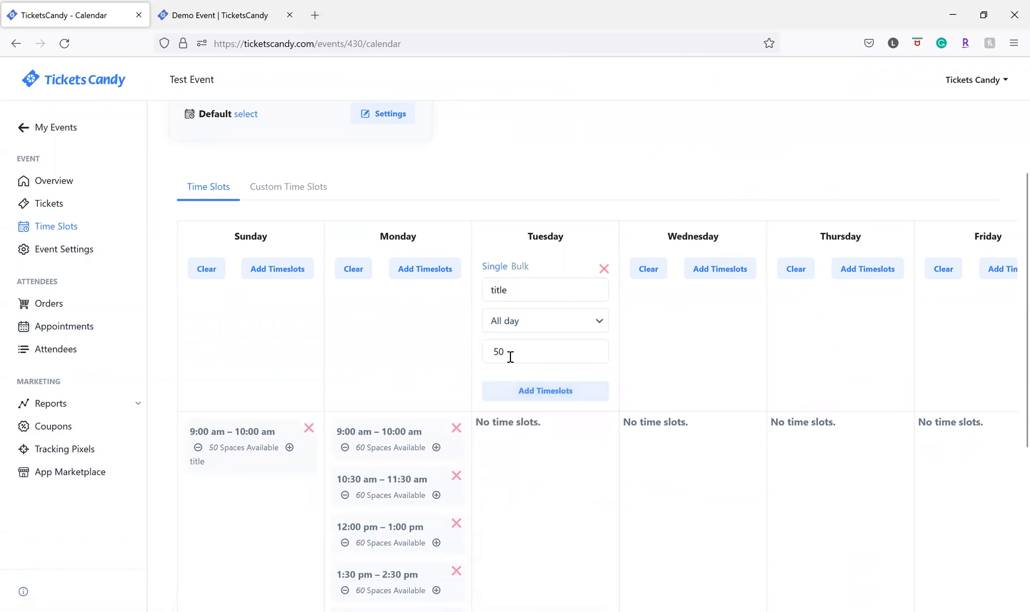
{"action": "left_click", "coordinate": [524, 390]}
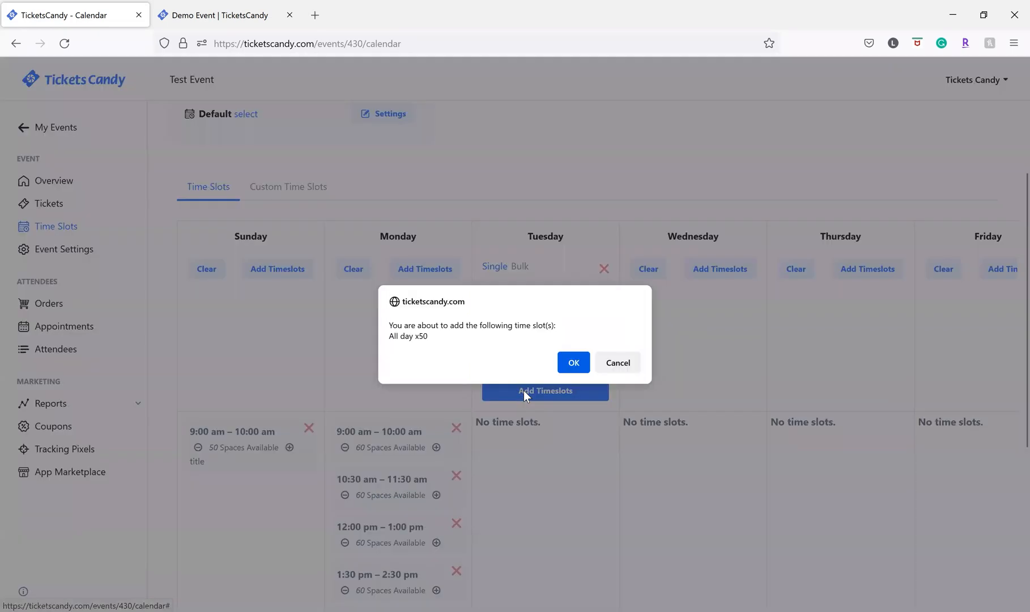
{"action": "left_click", "coordinate": [573, 361]}
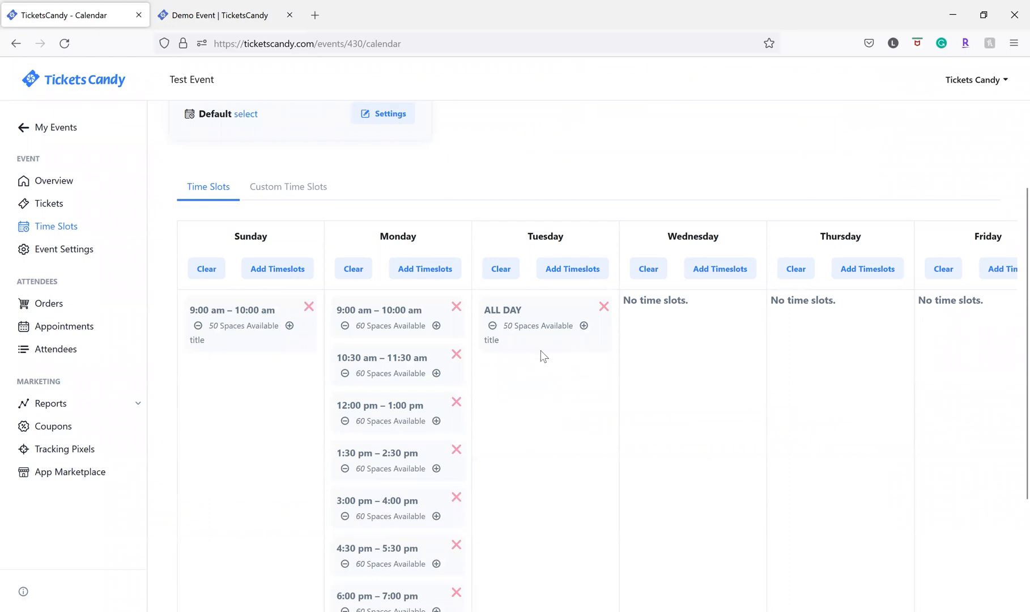
Step: Reload the public Demo Event page and proceed to checkout with one General Admission 2 ticket
{"action": "left_click", "coordinate": [226, 15]}
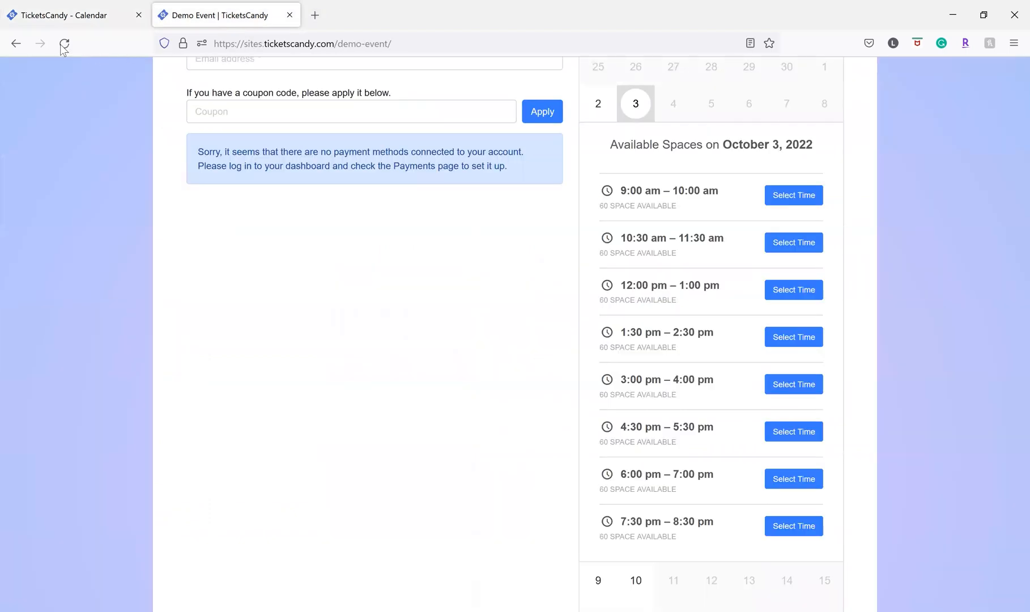
{"action": "left_click", "coordinate": [63, 44]}
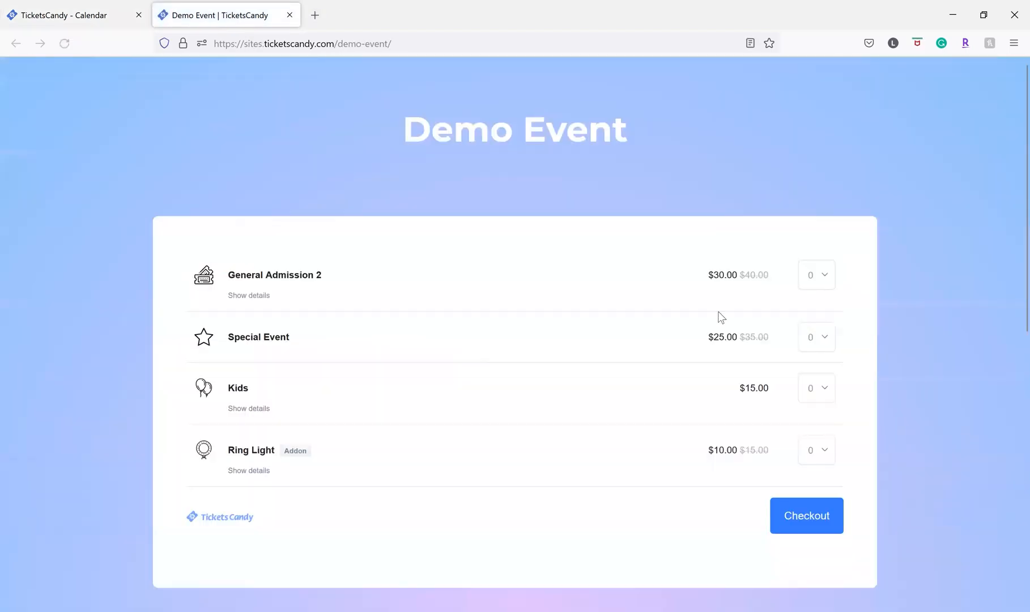
{"action": "left_click", "coordinate": [832, 524]}
{"action": "scroll", "coordinate": [811, 375], "scroll_direction": "down", "scroll_amount": 3}
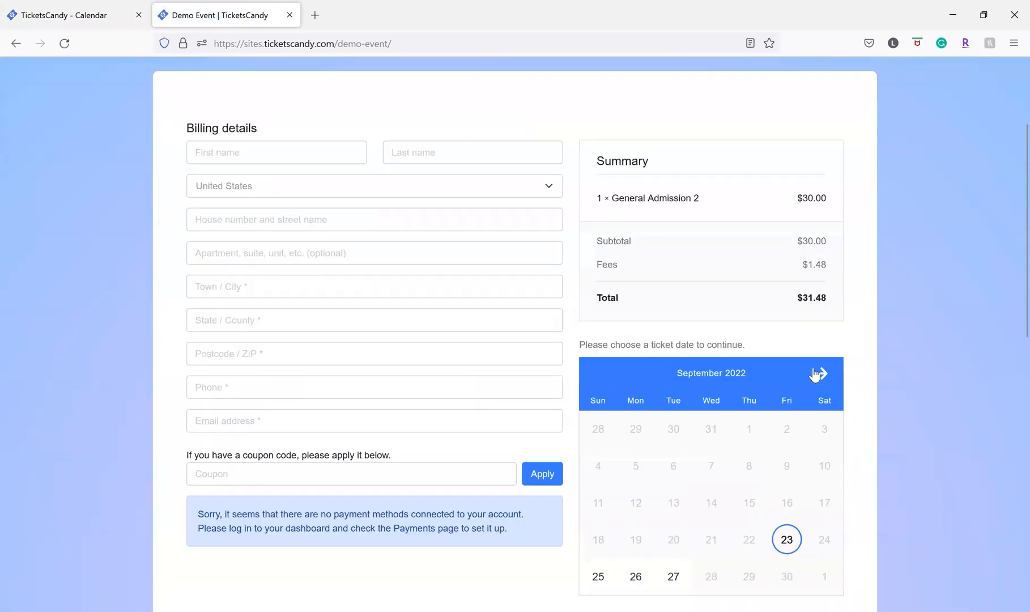
Step: Show the available spaces on October 4, 2022 in the ticket date calendar
{"action": "left_click", "coordinate": [816, 370]}
{"action": "scroll", "coordinate": [696, 388], "scroll_direction": "down", "scroll_amount": 1}
{"action": "scroll", "coordinate": [675, 344], "scroll_direction": "down", "scroll_amount": 1}
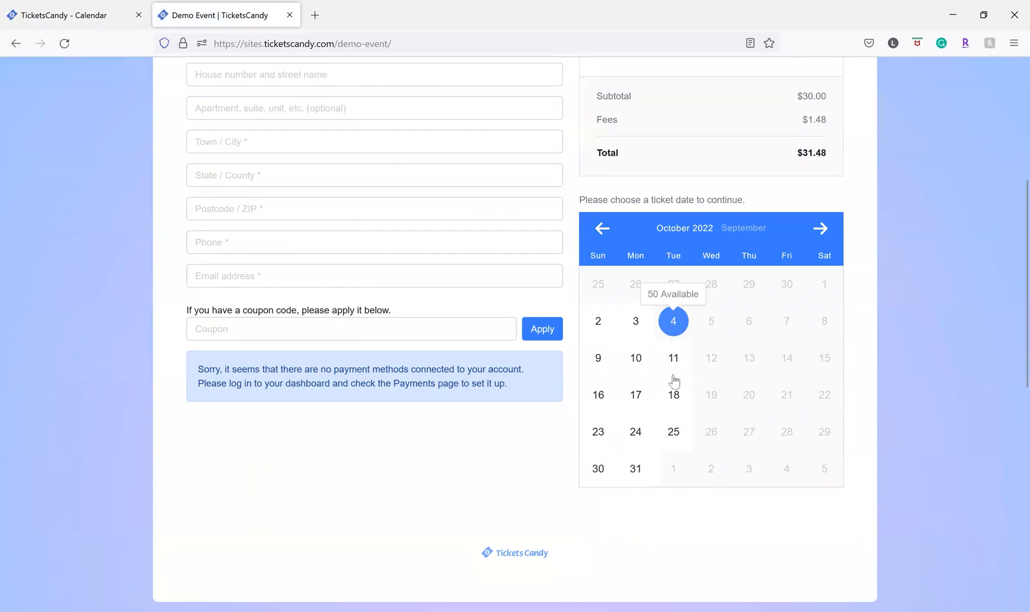
{"action": "left_click", "coordinate": [672, 331]}
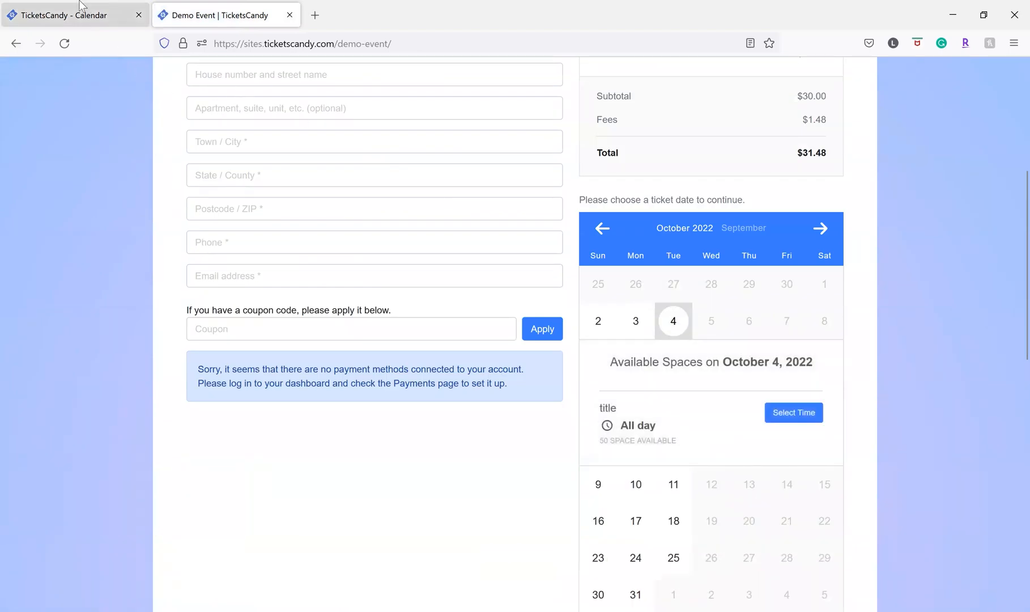
Step: Return to the event calendar and delete Monday's 9:00 am – 10:00 am time slot
{"action": "left_click", "coordinate": [95, 18]}
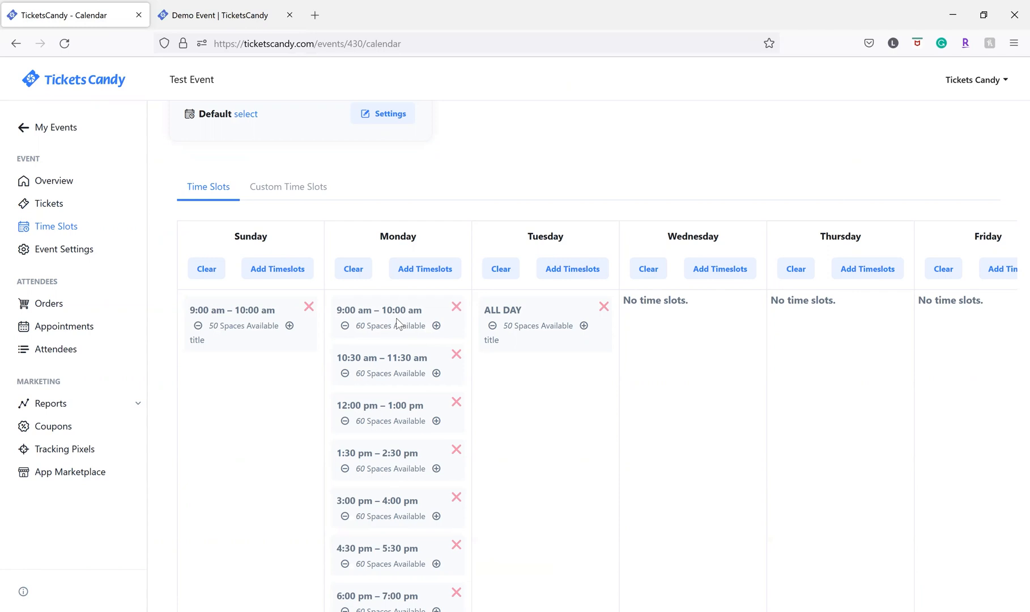
{"action": "left_click", "coordinate": [344, 325]}
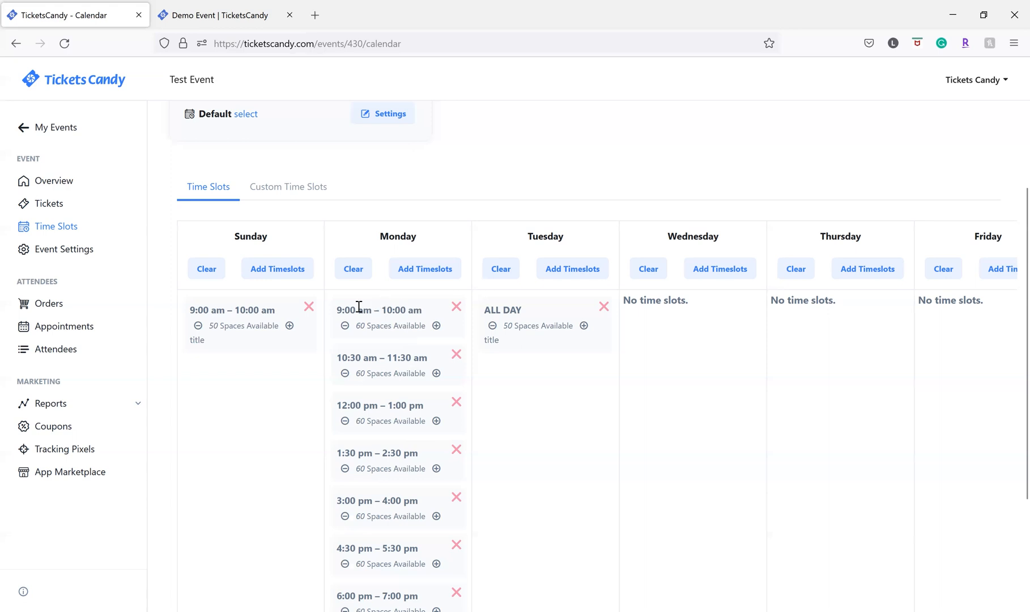
{"action": "left_click", "coordinate": [456, 307]}
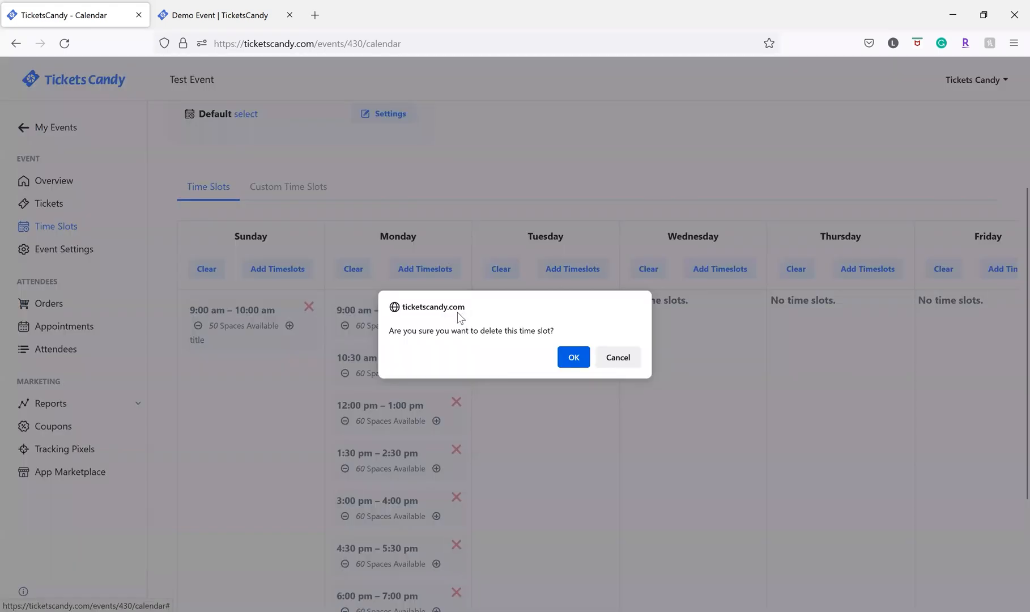
{"action": "left_click", "coordinate": [572, 357]}
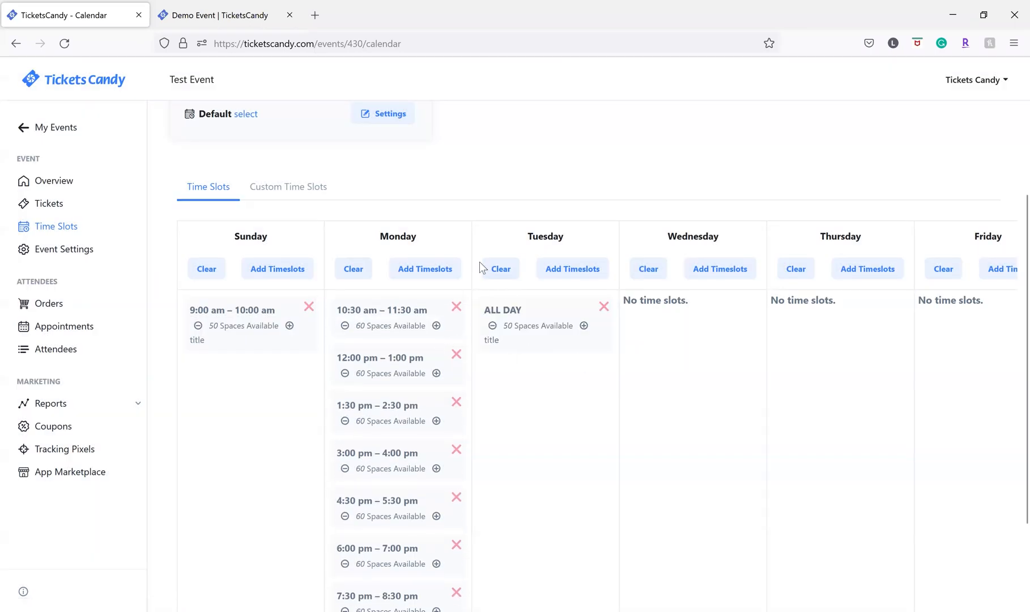
{"action": "left_click", "coordinate": [422, 272]}
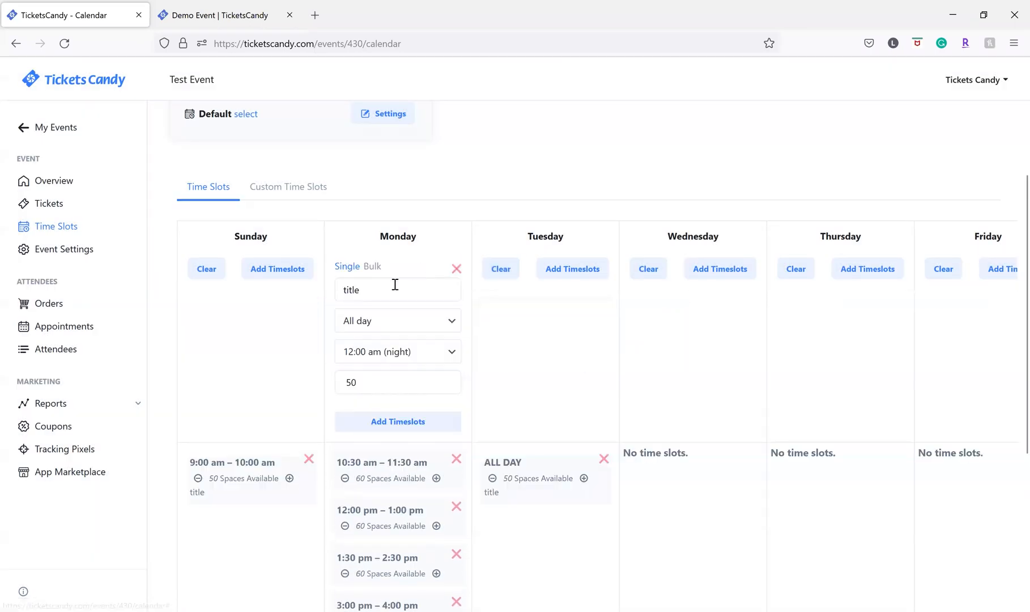
{"action": "left_click", "coordinate": [457, 274]}
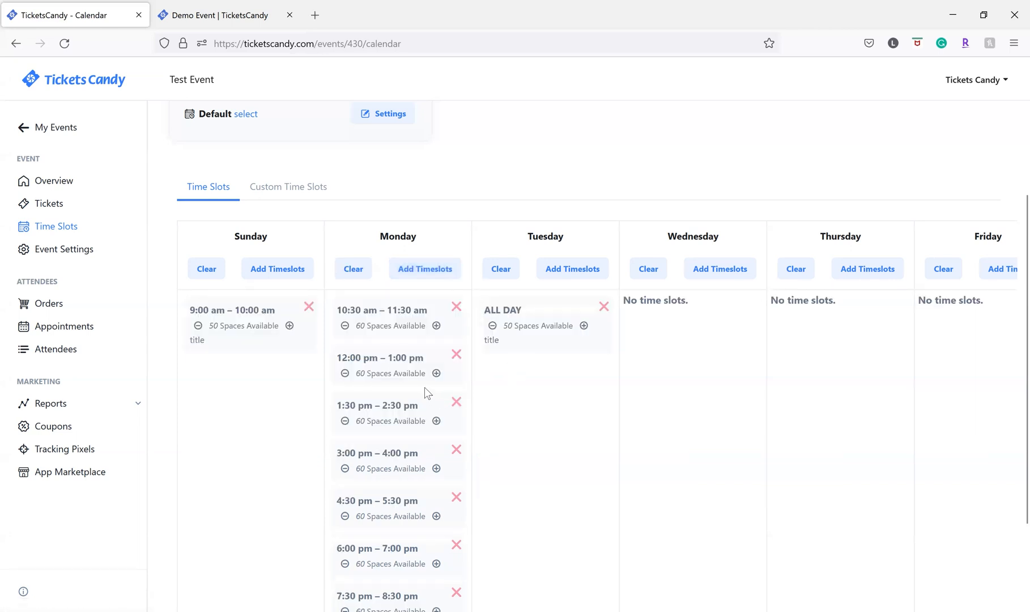
Step: Clear all the time slots from Monday, Tuesday and Sunday
{"action": "scroll", "coordinate": [381, 478], "scroll_direction": "down", "scroll_amount": 2}
{"action": "scroll", "coordinate": [389, 499], "scroll_direction": "up", "scroll_amount": 5}
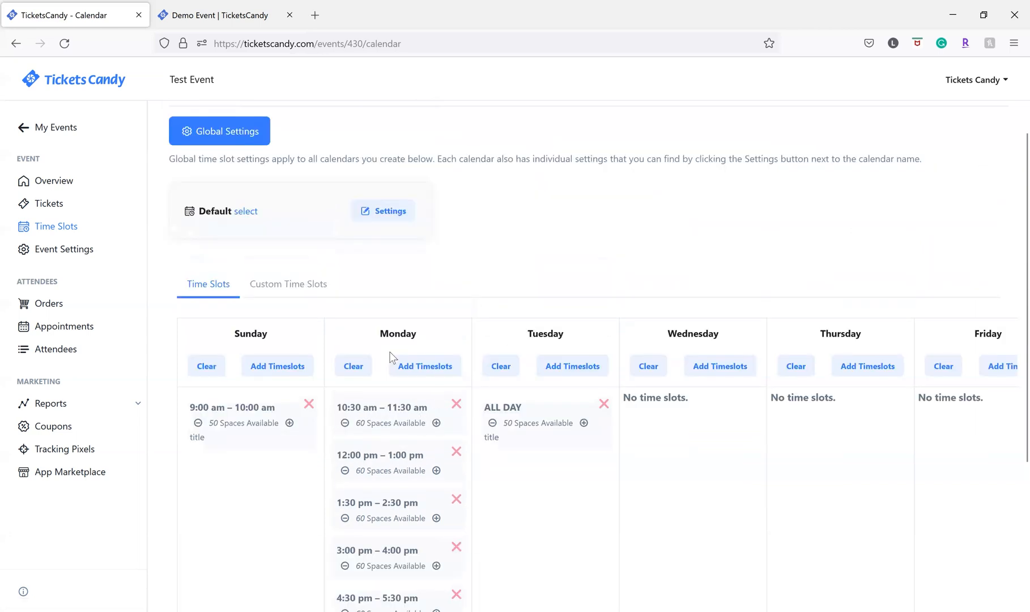
{"action": "left_click", "coordinate": [354, 432]}
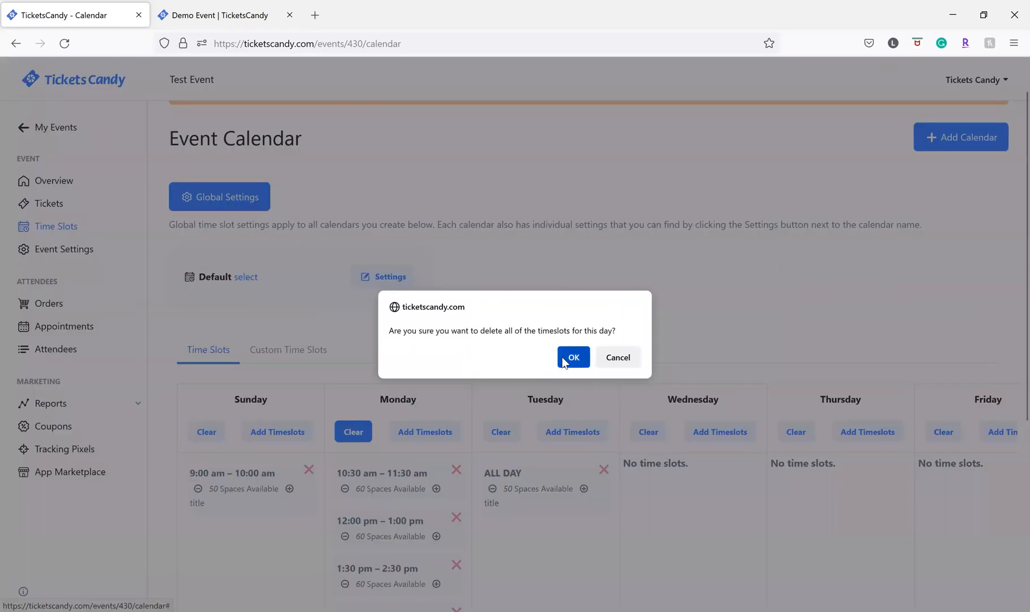
{"action": "left_click", "coordinate": [568, 359]}
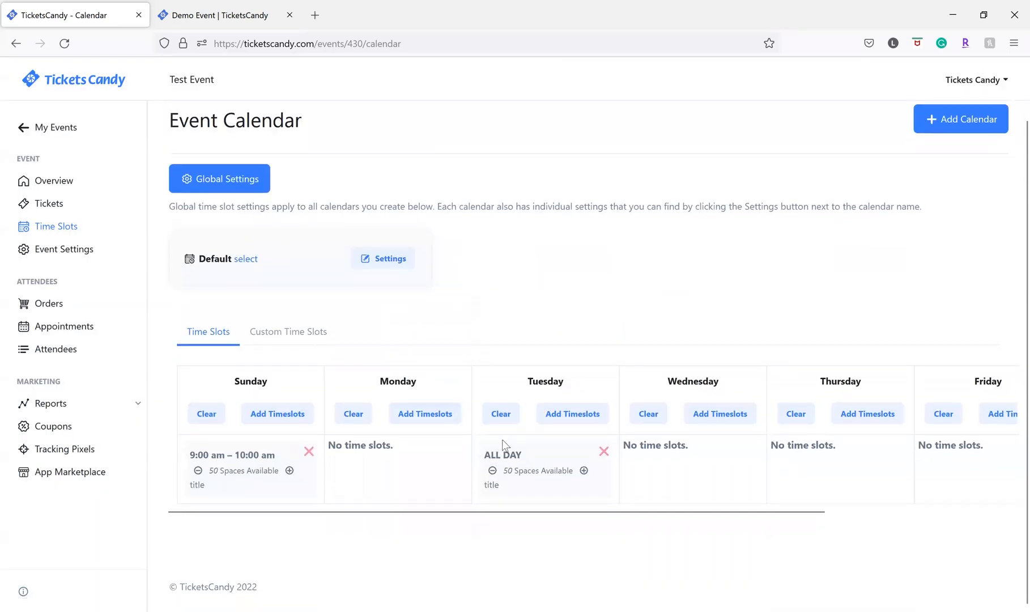
{"action": "left_click", "coordinate": [505, 419]}
{"action": "left_click", "coordinate": [570, 366]}
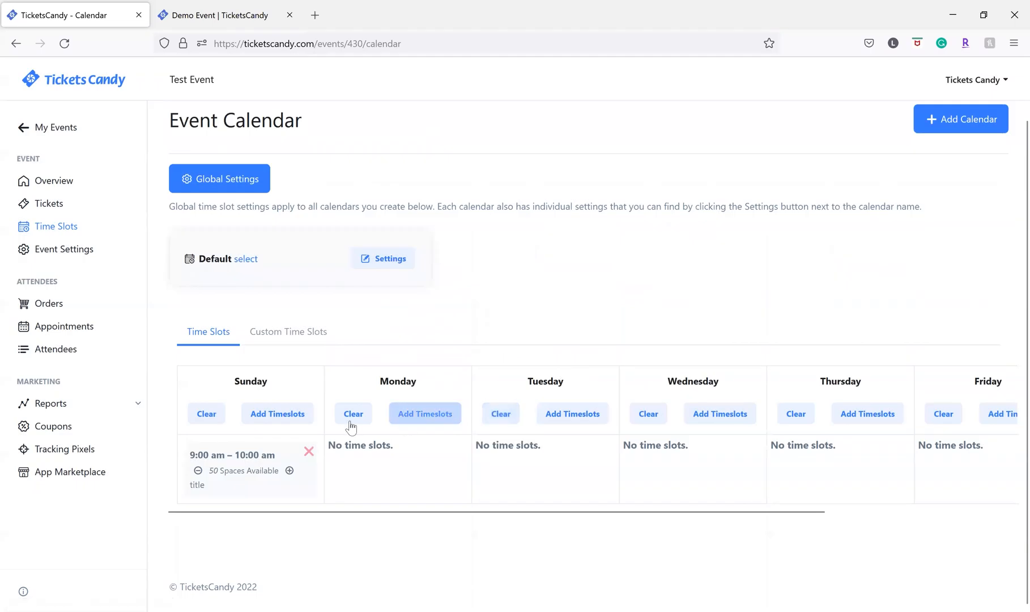
{"action": "left_click", "coordinate": [222, 413]}
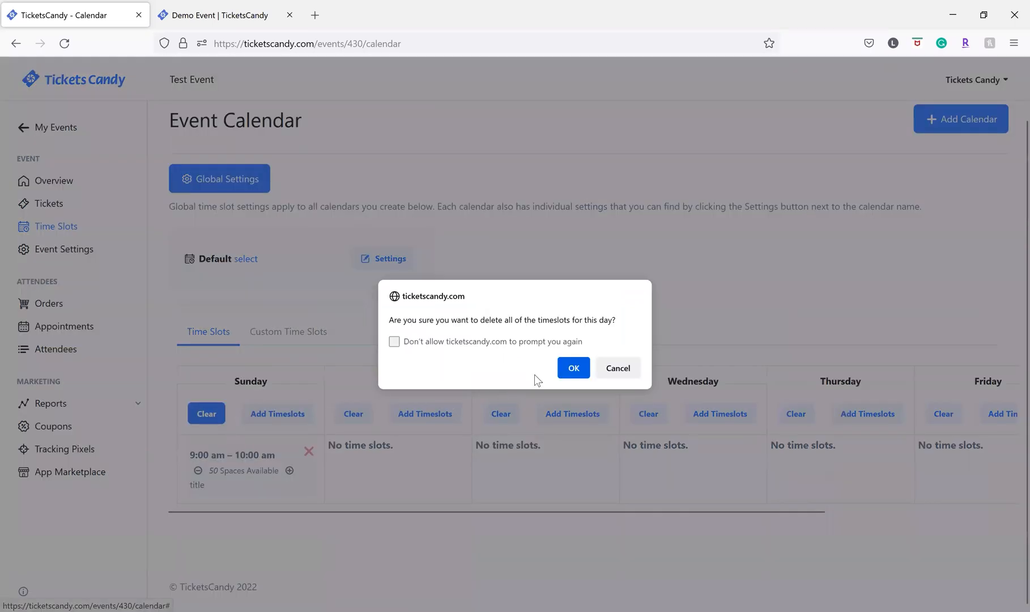
{"action": "left_click", "coordinate": [570, 367]}
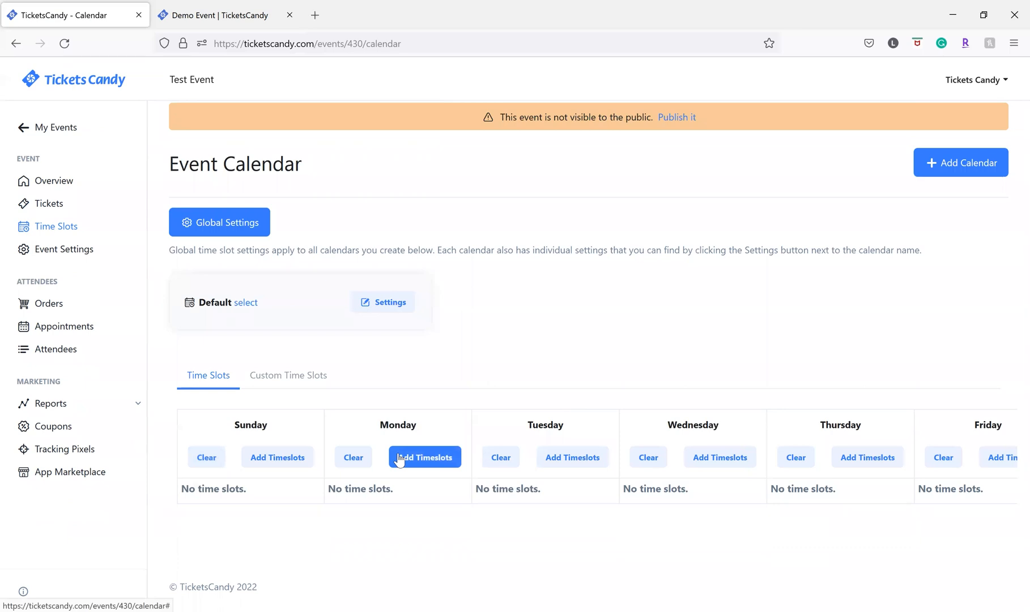
Step: Look at the calendar's Custom Time Slots section and return to the weekly time slots
{"action": "left_click", "coordinate": [277, 381]}
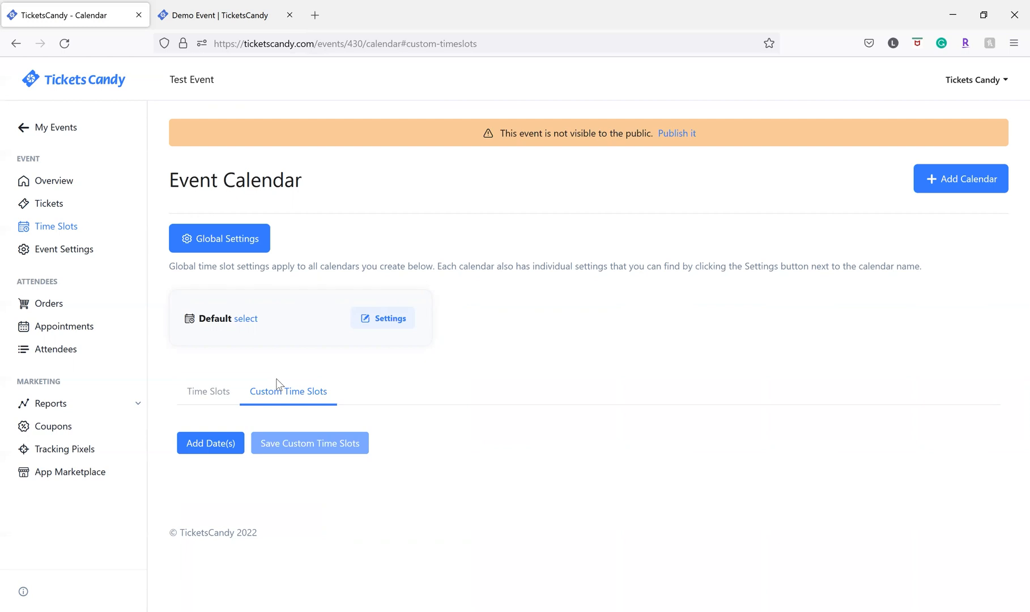
{"action": "left_click", "coordinate": [218, 394]}
Step: Add bulk Sunday time slots from 9:00 am to 9:00 pm, every 1 hour, with the time between slots unset and 60 spaces each
{"action": "scroll", "coordinate": [237, 438], "scroll_direction": "down", "scroll_amount": 1}
{"action": "left_click", "coordinate": [277, 457]}
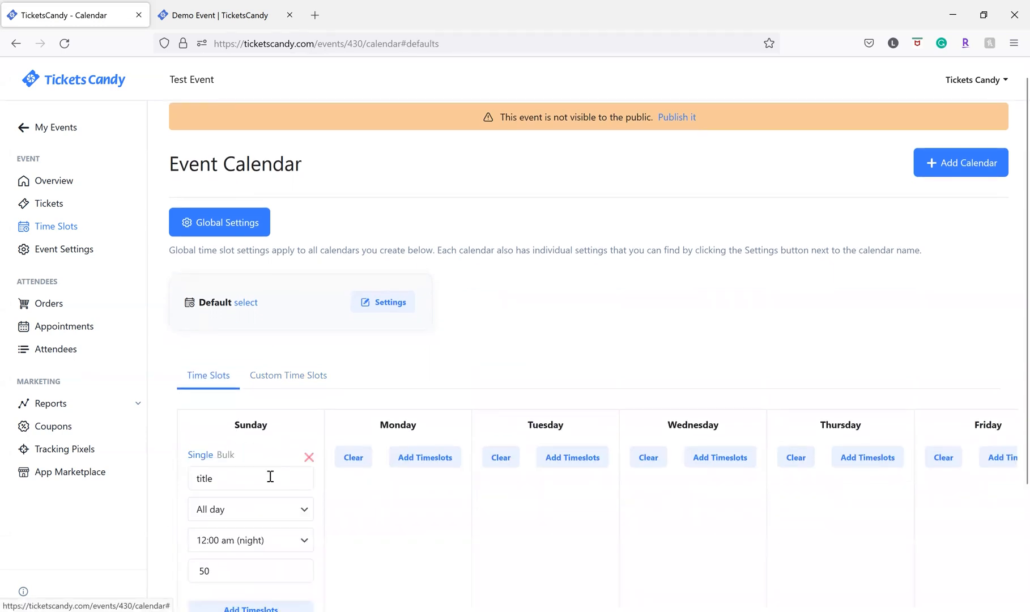
{"action": "left_click", "coordinate": [226, 456]}
{"action": "scroll", "coordinate": [242, 465], "scroll_direction": "down", "scroll_amount": 1}
{"action": "scroll", "coordinate": [242, 465], "scroll_direction": "down", "scroll_amount": 2}
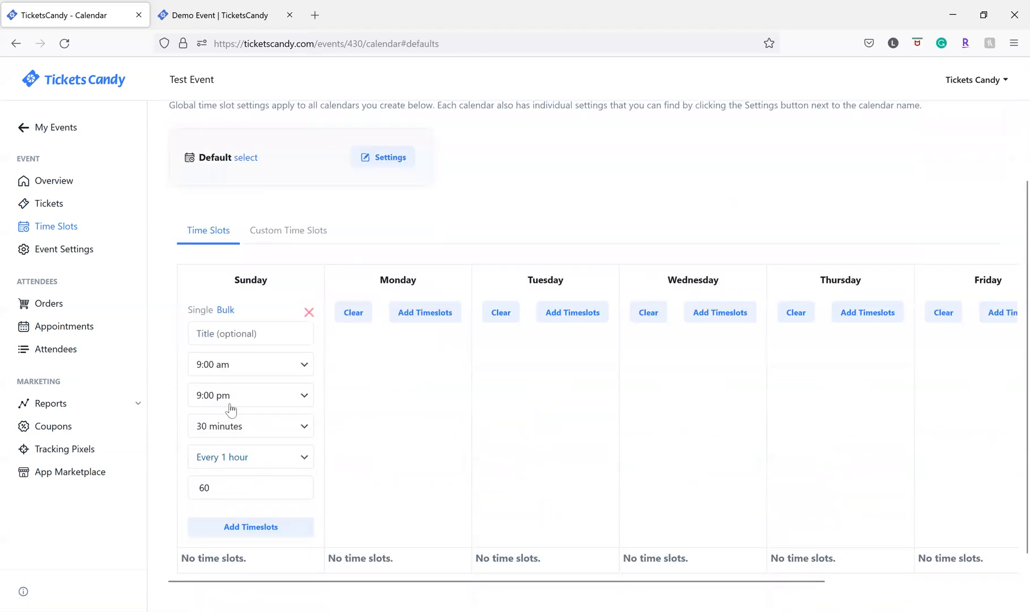
{"action": "left_click", "coordinate": [247, 434]}
{"action": "left_click", "coordinate": [252, 472]}
{"action": "left_click", "coordinate": [251, 528]}
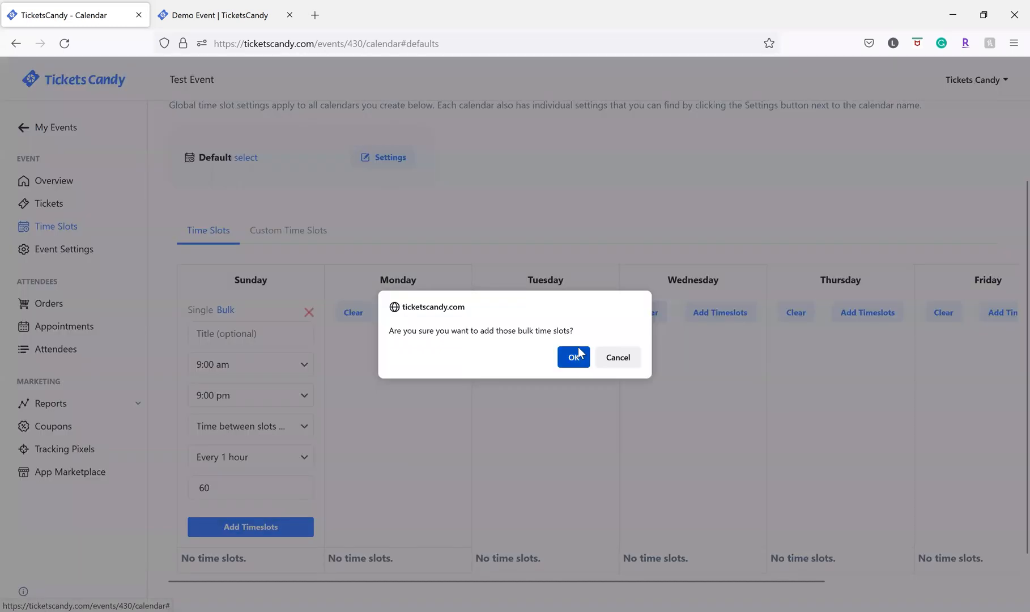
{"action": "left_click", "coordinate": [573, 357]}
Step: Add the same hourly bulk time slots from 9:00 am to 9:00 pm with 60 spaces to Monday and Tuesday
{"action": "left_click", "coordinate": [414, 465]}
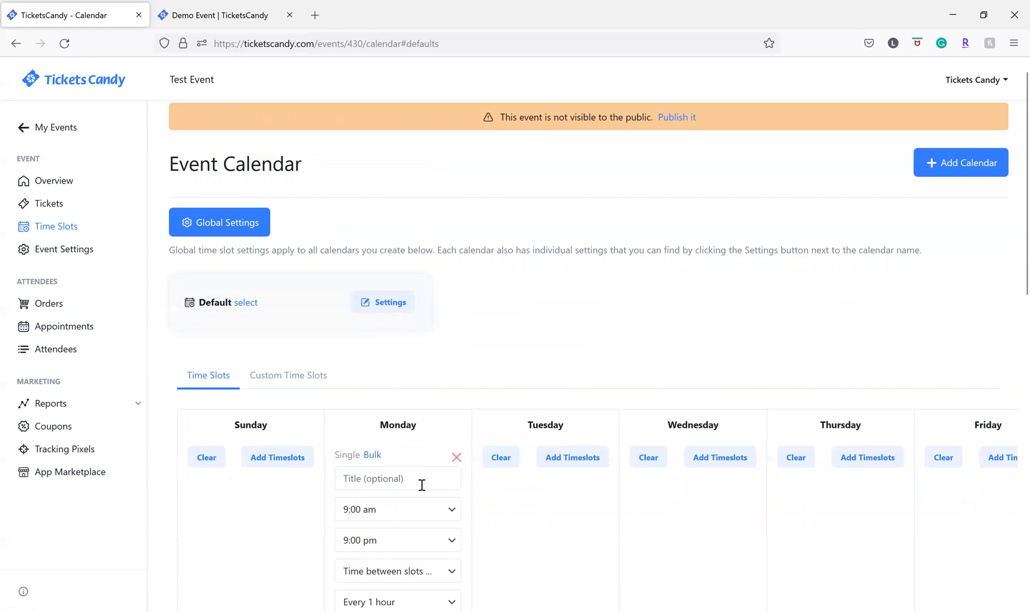
{"action": "scroll", "coordinate": [422, 479], "scroll_direction": "down", "scroll_amount": 4}
{"action": "left_click", "coordinate": [422, 455]}
{"action": "left_click", "coordinate": [563, 367]}
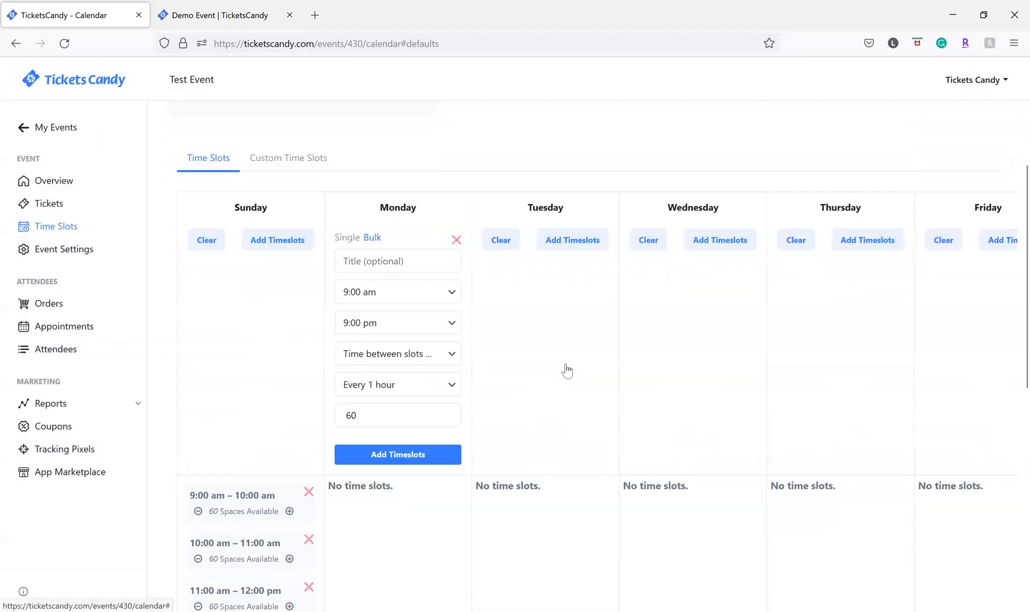
{"action": "left_click", "coordinate": [571, 240]}
{"action": "left_click", "coordinate": [550, 453]}
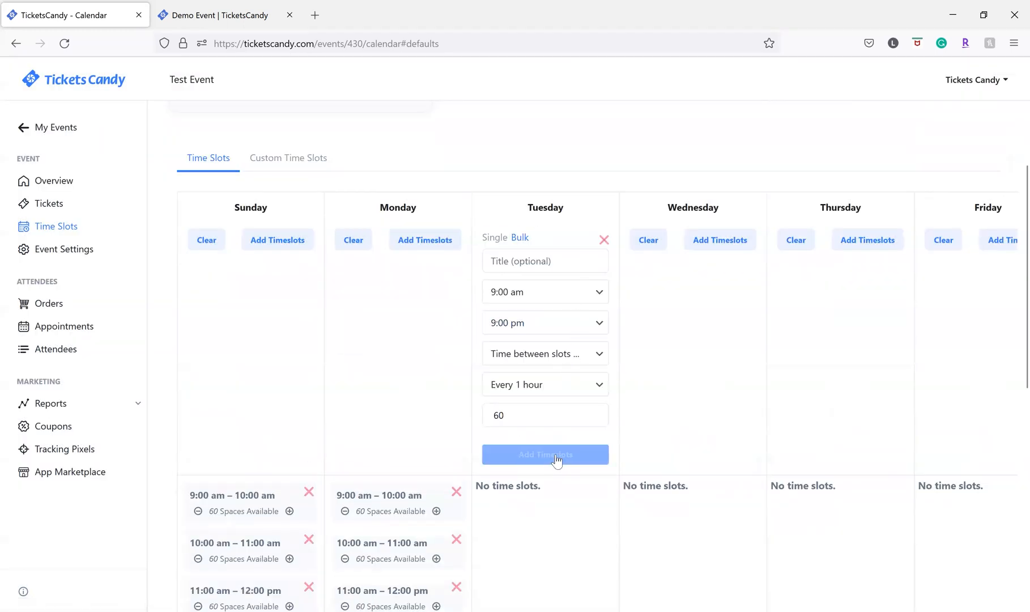
{"action": "left_click", "coordinate": [568, 367]}
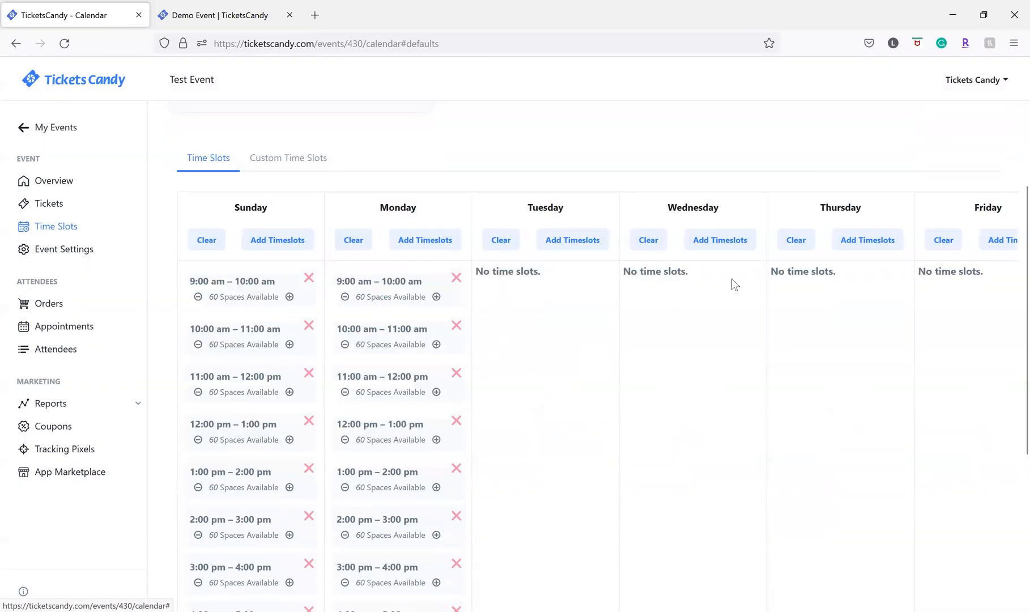
Step: Add the same hourly bulk time slots from 9:00 am to 9:00 pm with 60 spaces to Wednesday and Thursday
{"action": "left_click", "coordinate": [717, 240]}
{"action": "left_click", "coordinate": [697, 454]}
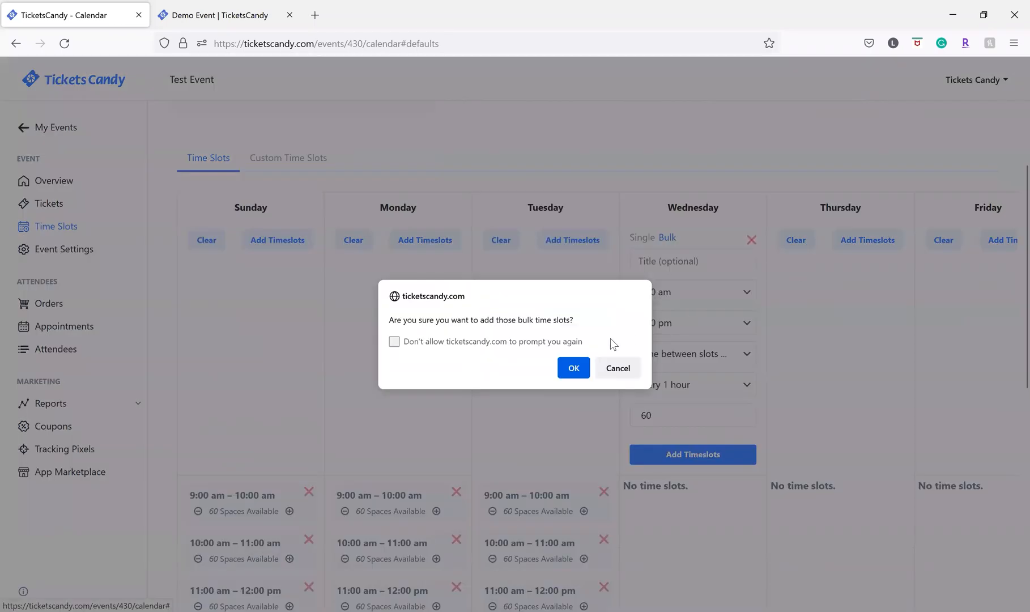
{"action": "left_click", "coordinate": [573, 368]}
{"action": "left_click", "coordinate": [867, 239]}
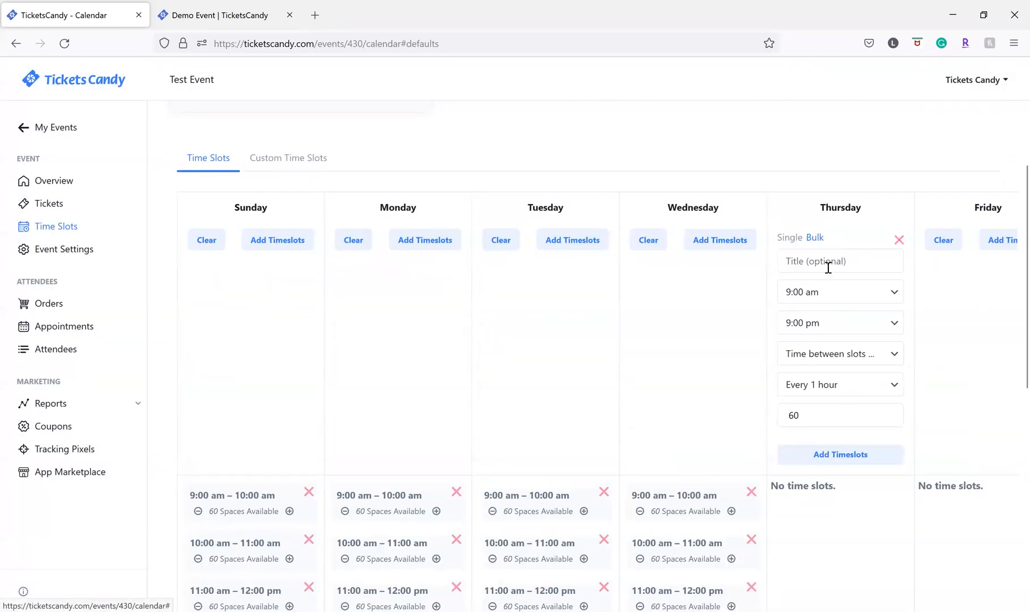
{"action": "left_click", "coordinate": [793, 454]}
{"action": "left_click", "coordinate": [573, 367]}
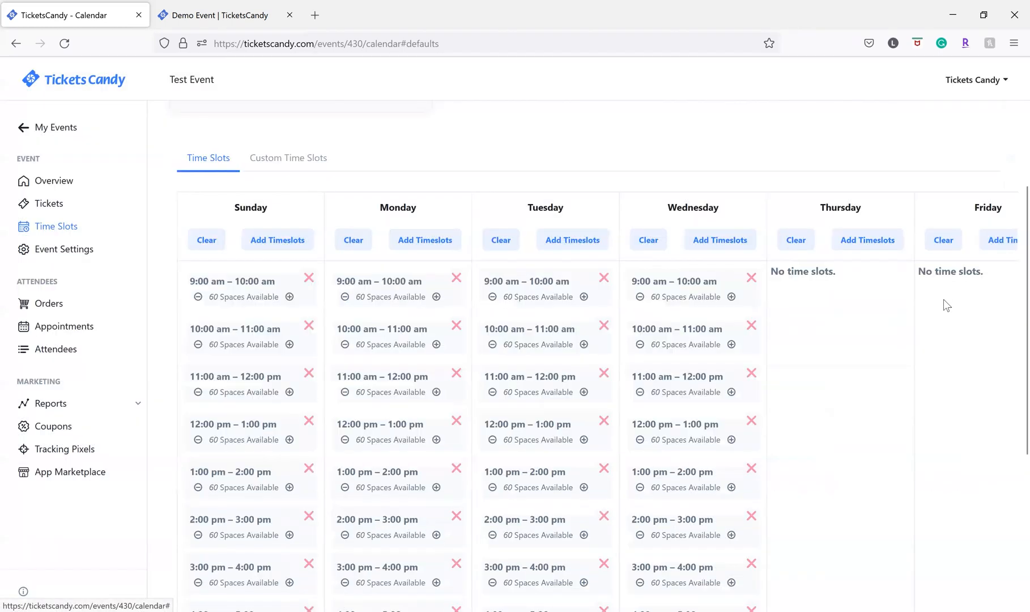
Step: Add the same hourly bulk time slots from 9:00 am to 9:00 pm with 60 spaces to Friday
{"action": "left_click", "coordinate": [1001, 239]}
{"action": "left_click", "coordinate": [968, 460]}
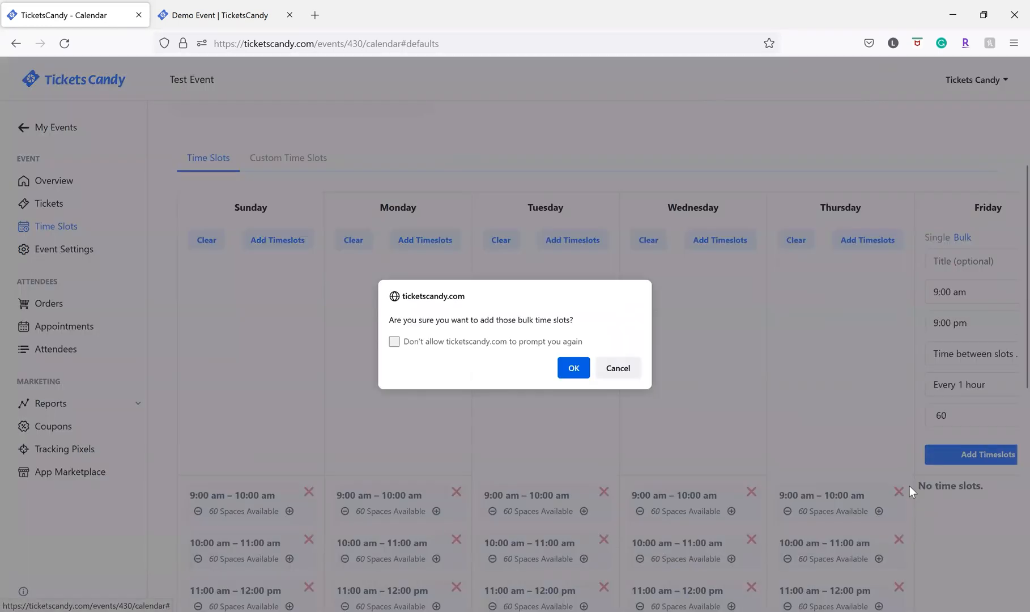
{"action": "left_click", "coordinate": [573, 368]}
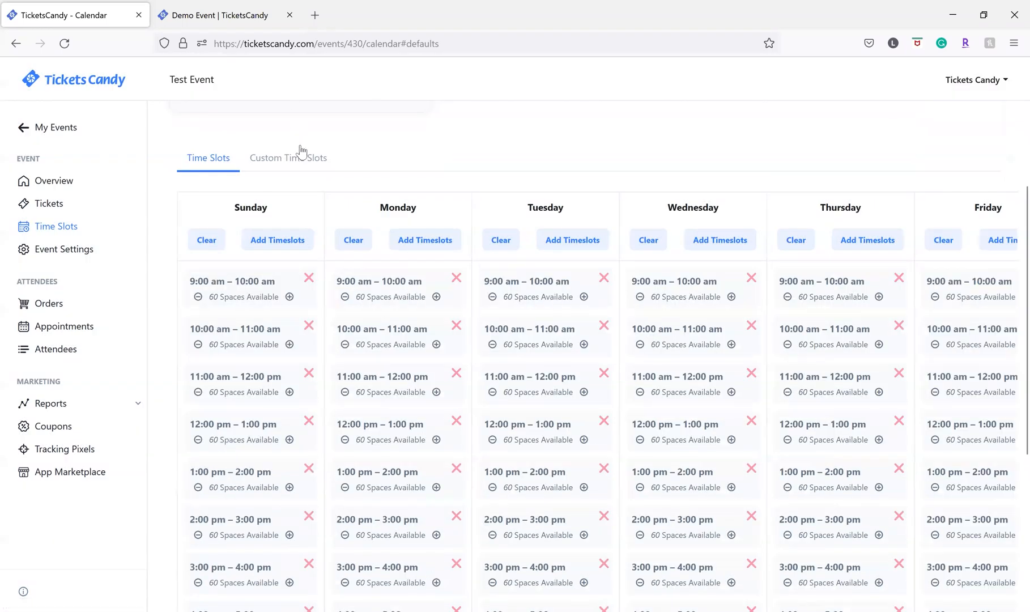
Step: Add a custom time slot date range on the Default Calendar from 2022-10-03 to 2022-10-04
{"action": "left_click", "coordinate": [304, 161]}
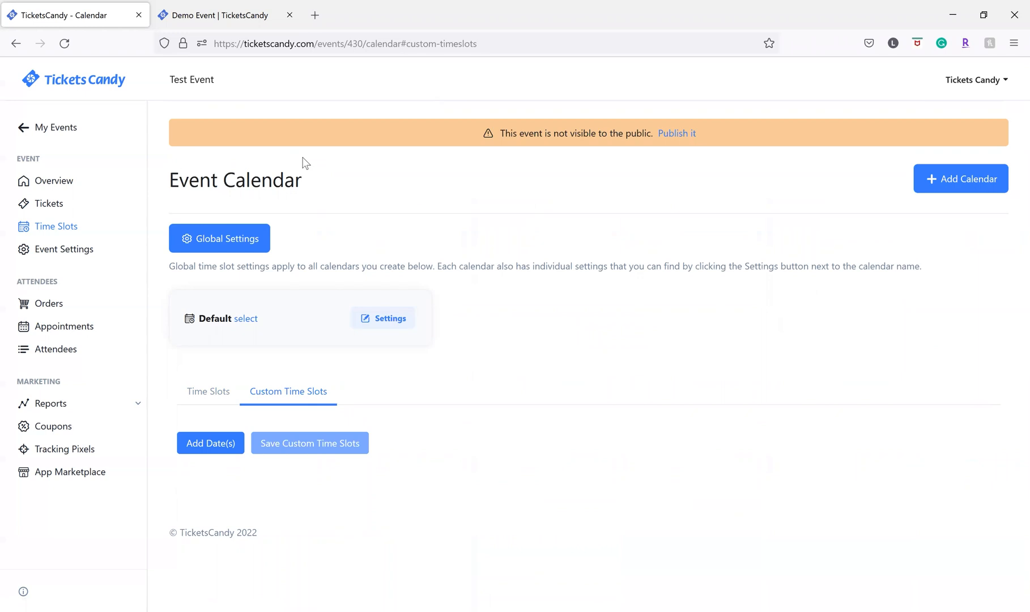
{"action": "left_click", "coordinate": [205, 444]}
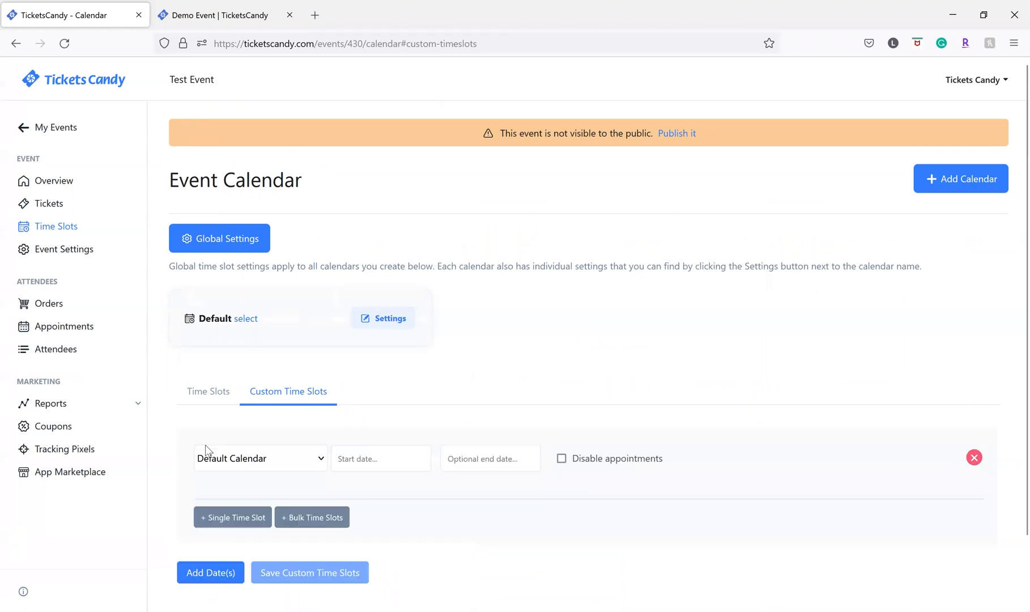
{"action": "left_click", "coordinate": [268, 458]}
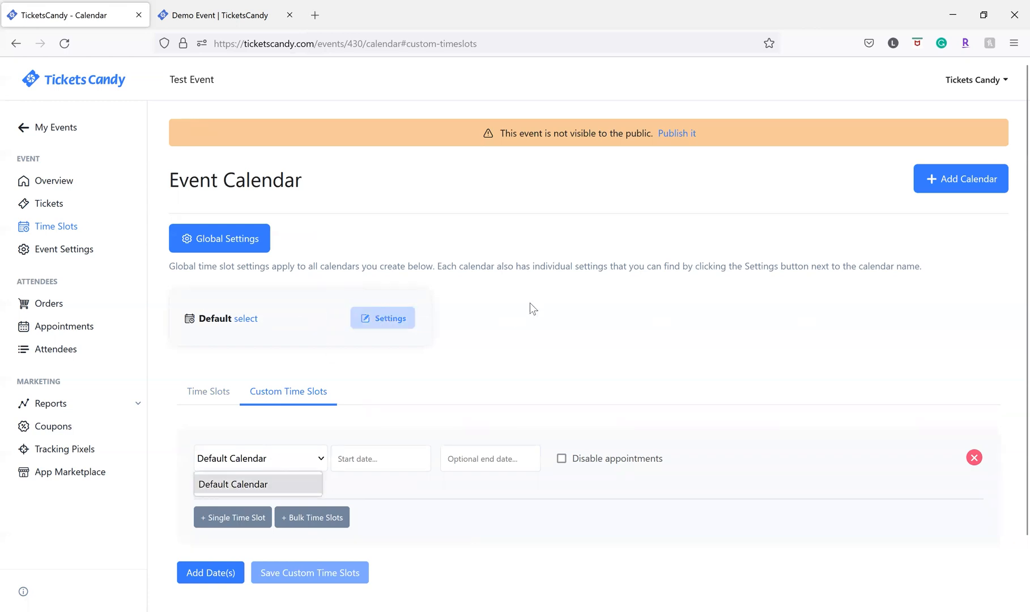
{"action": "left_click", "coordinate": [263, 485]}
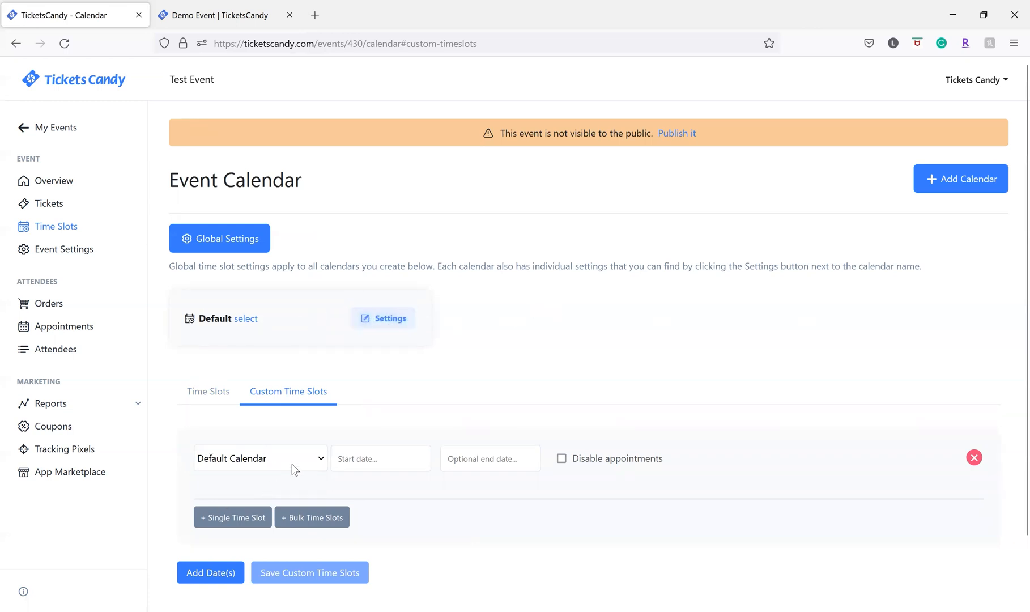
{"action": "scroll", "coordinate": [300, 462], "scroll_direction": "down", "scroll_amount": 3}
{"action": "left_click", "coordinate": [400, 384]}
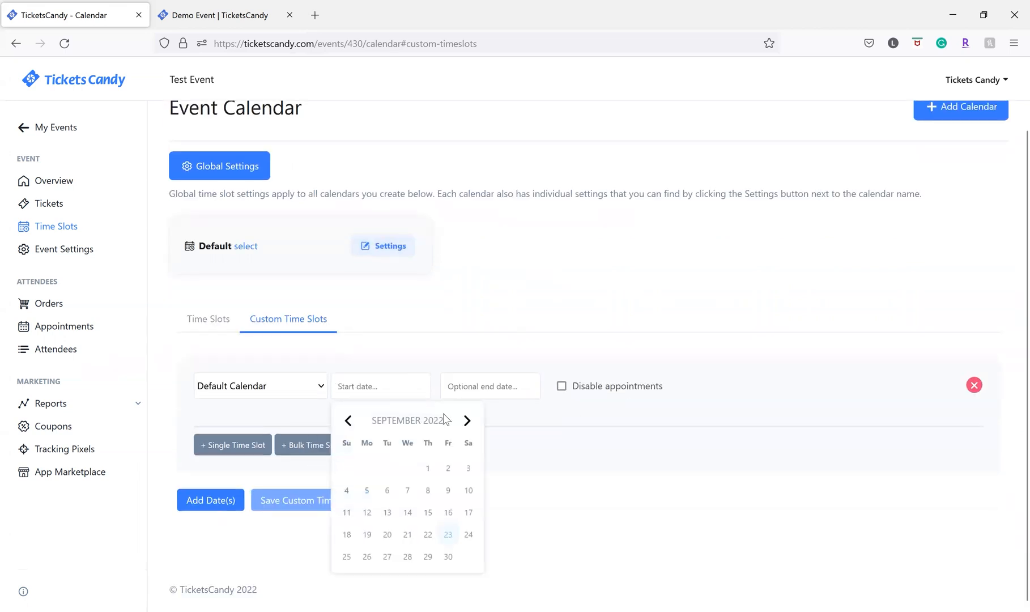
{"action": "left_click", "coordinate": [467, 419]}
{"action": "left_click", "coordinate": [367, 497]}
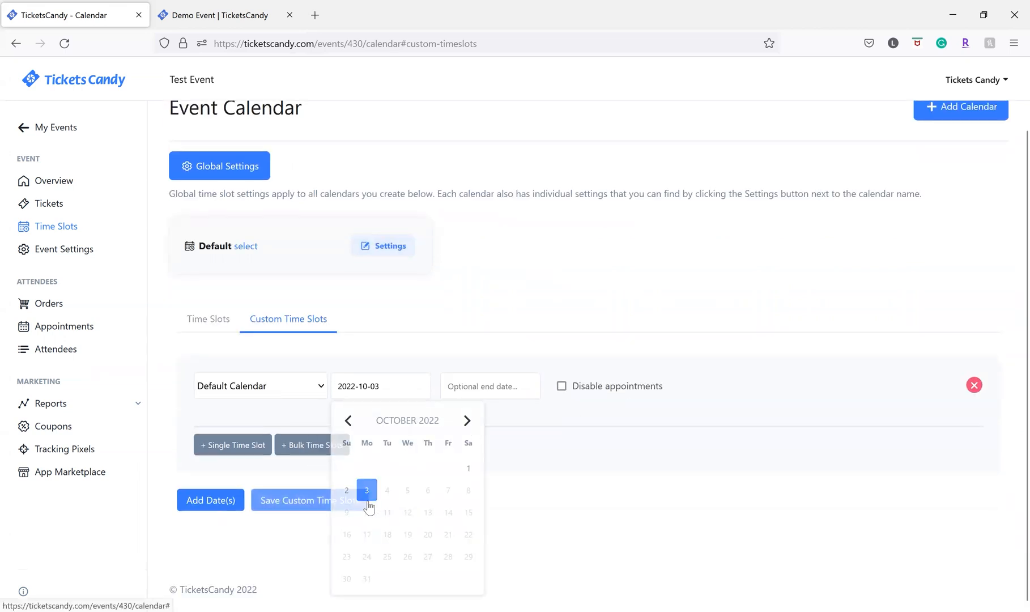
{"action": "left_click", "coordinate": [475, 386]}
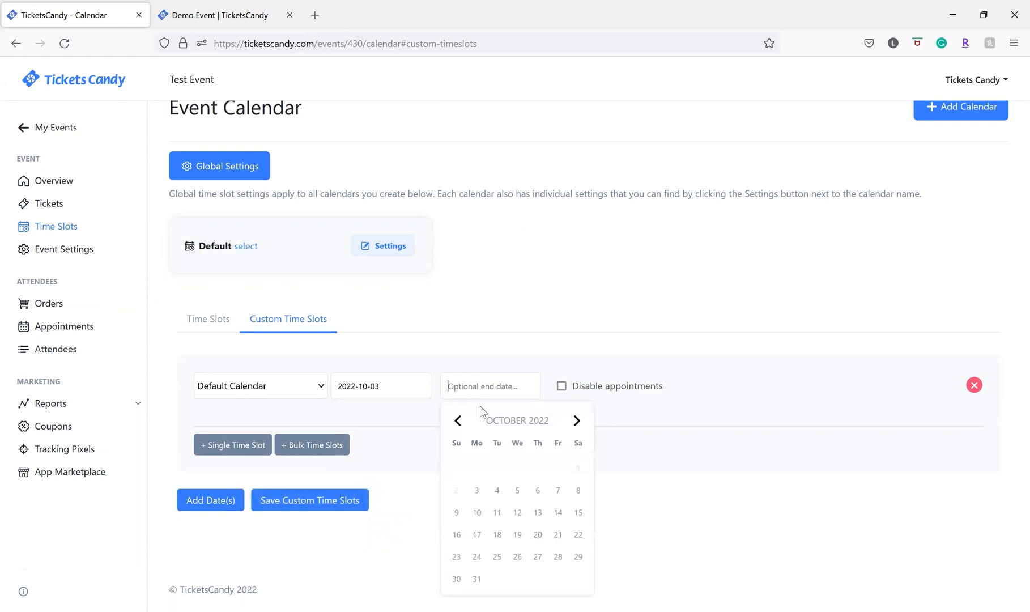
{"action": "left_click", "coordinate": [496, 498]}
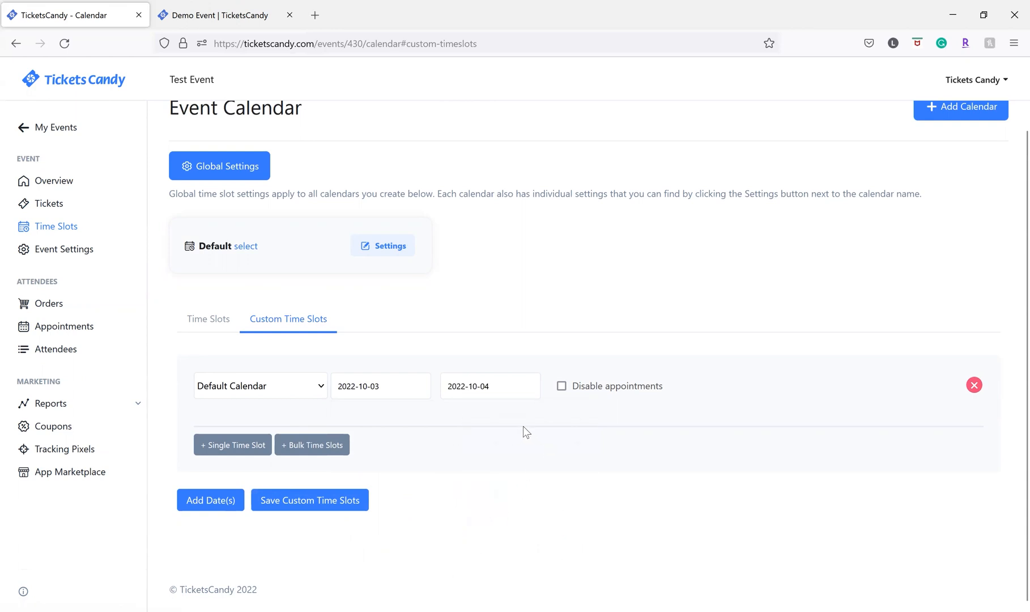
Step: Add bulk slots from 6:00 pm to 11:00 pm, every 1 hour, to the custom date range, leaving title, gap and spaces per slot unset
{"action": "left_click", "coordinate": [299, 447]}
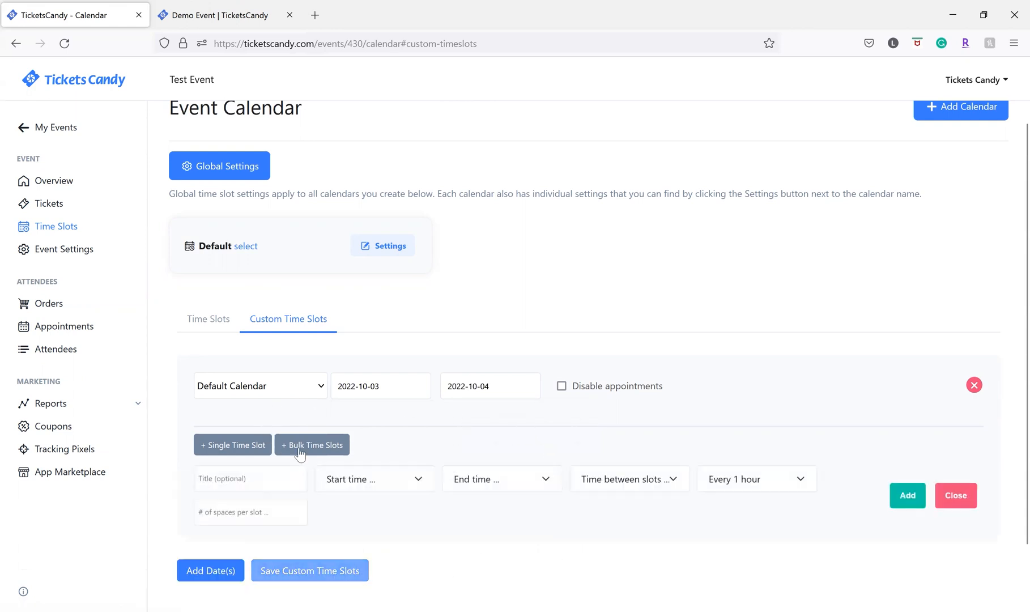
{"action": "left_click", "coordinate": [357, 481]}
{"action": "scroll", "coordinate": [366, 368], "scroll_direction": "down", "scroll_amount": 3}
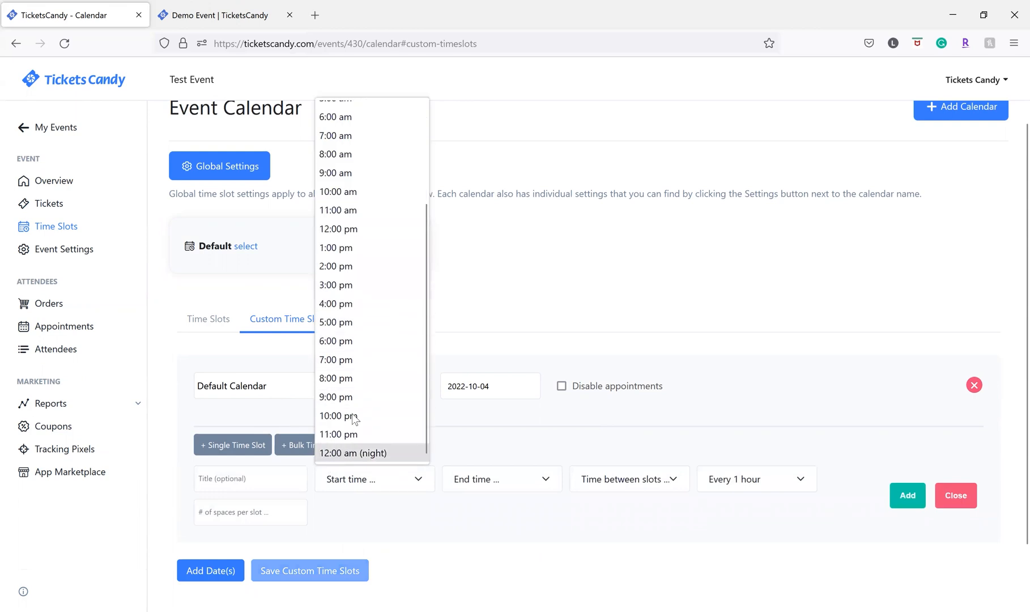
{"action": "left_click", "coordinate": [358, 340]}
{"action": "left_click", "coordinate": [477, 492]}
{"action": "scroll", "coordinate": [485, 443], "scroll_direction": "down", "scroll_amount": 3}
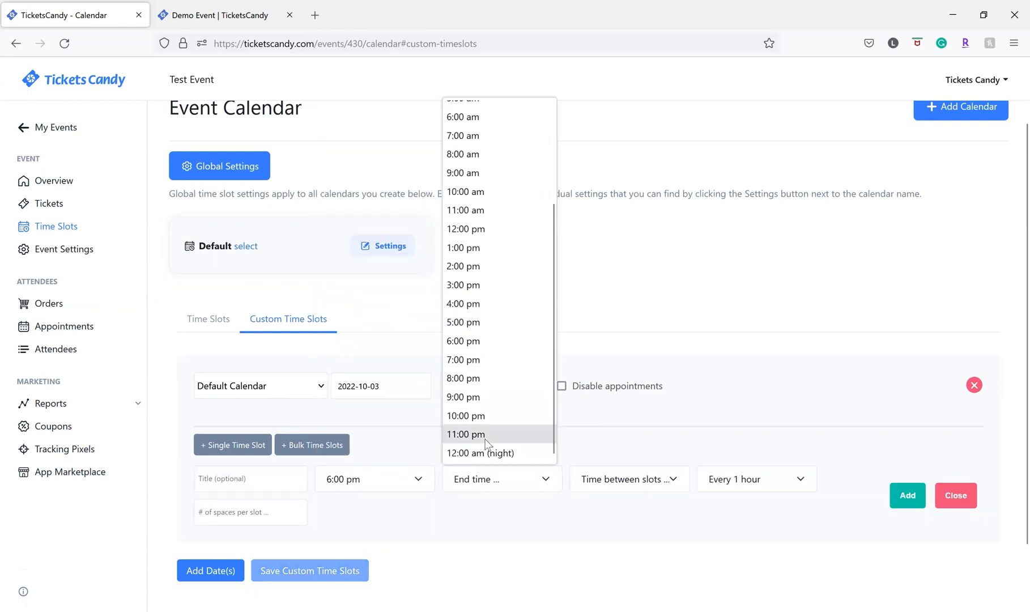
{"action": "left_click", "coordinate": [487, 435]}
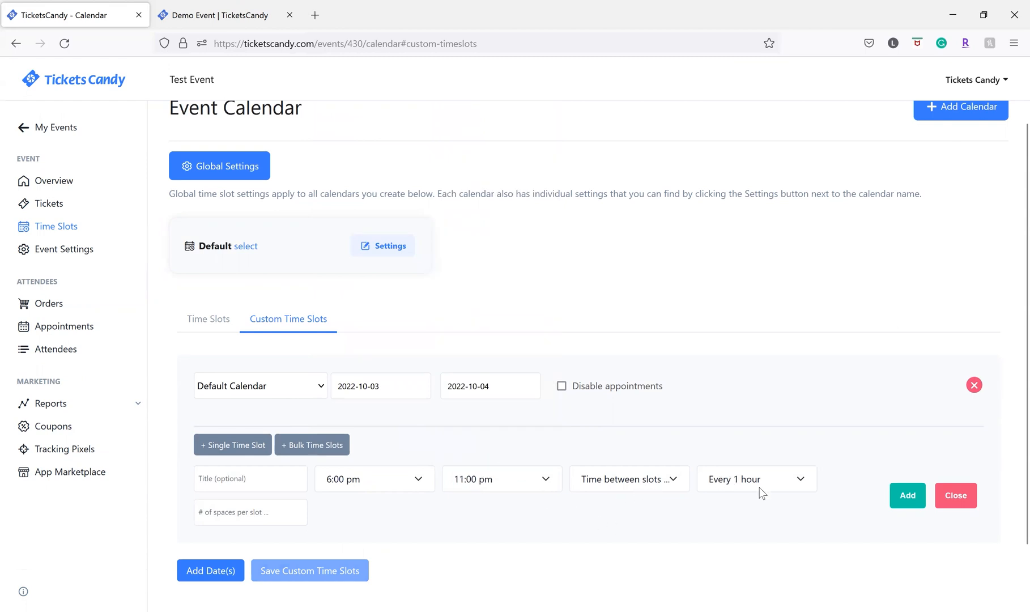
{"action": "left_click", "coordinate": [907, 497]}
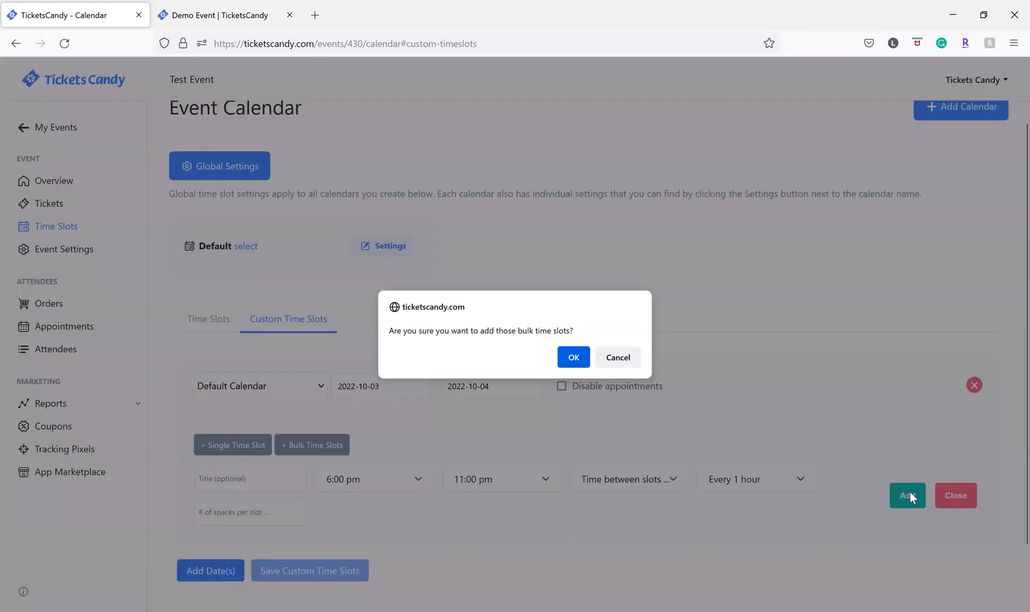
{"action": "left_click", "coordinate": [574, 356]}
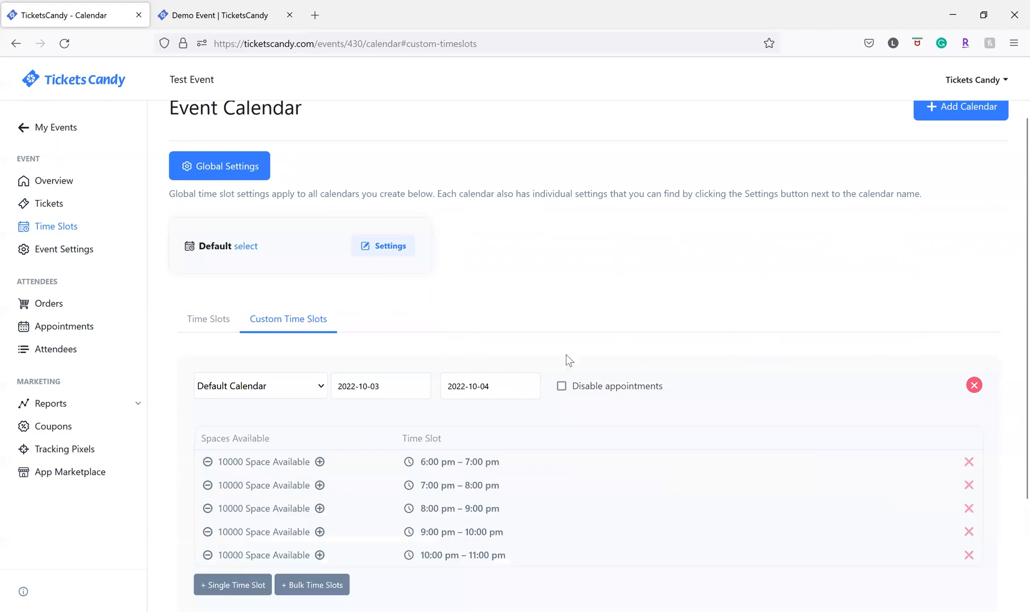
{"action": "scroll", "coordinate": [490, 479], "scroll_direction": "down", "scroll_amount": 3}
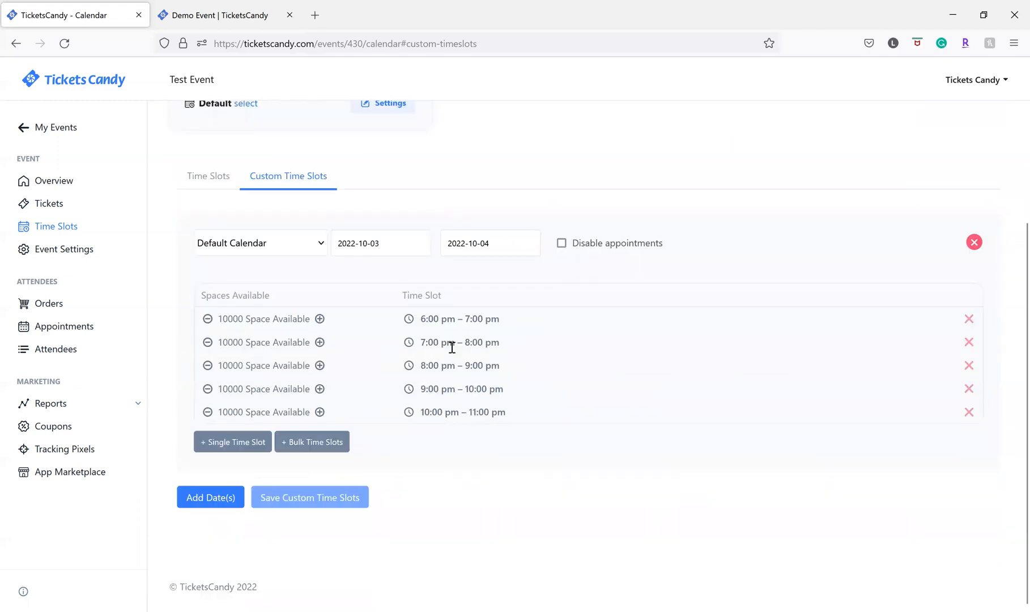
Step: Reload the public Demo Event page and proceed to its checkout calendar with one General Admission 2 ticket
{"action": "left_click", "coordinate": [239, 19]}
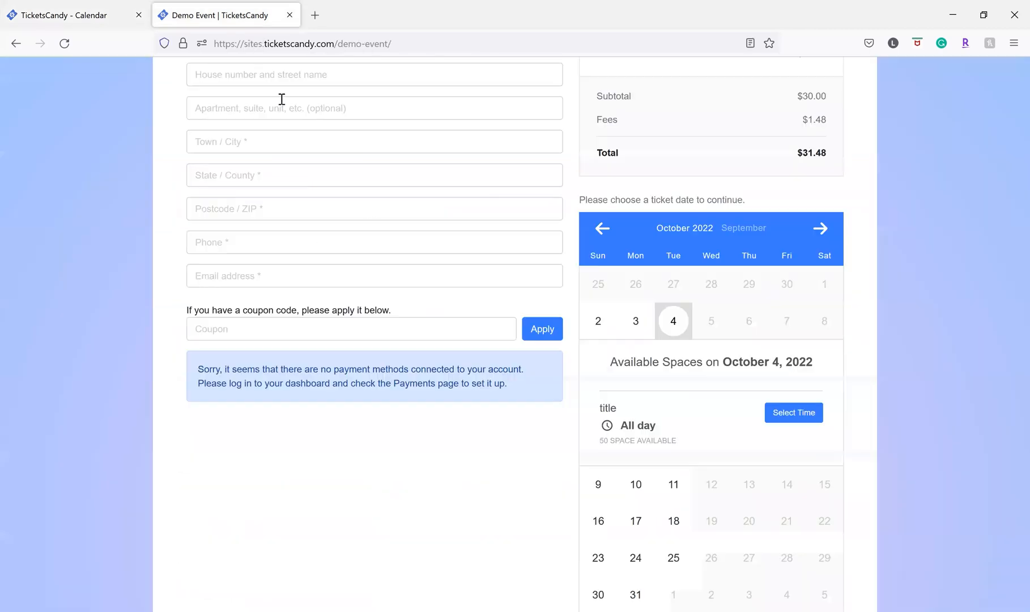
{"action": "left_click", "coordinate": [64, 43]}
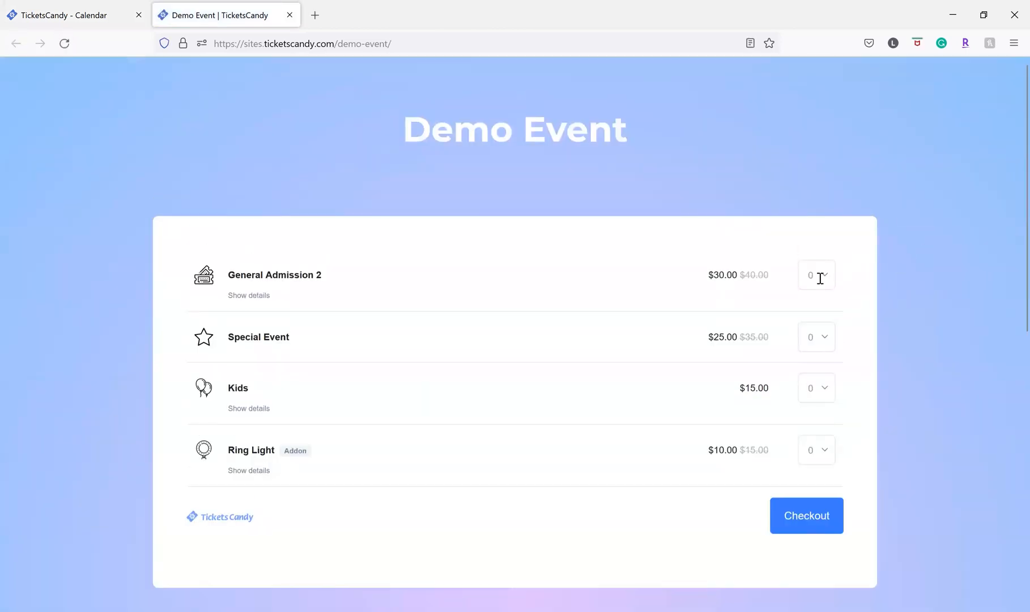
{"action": "left_click", "coordinate": [829, 522]}
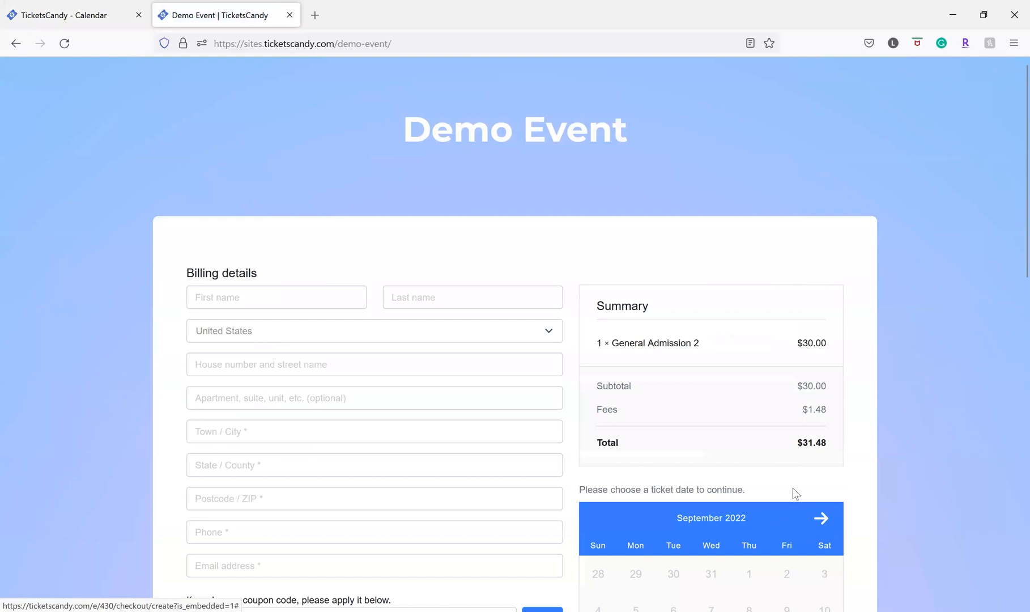
{"action": "scroll", "coordinate": [792, 493], "scroll_direction": "down", "scroll_amount": 3}
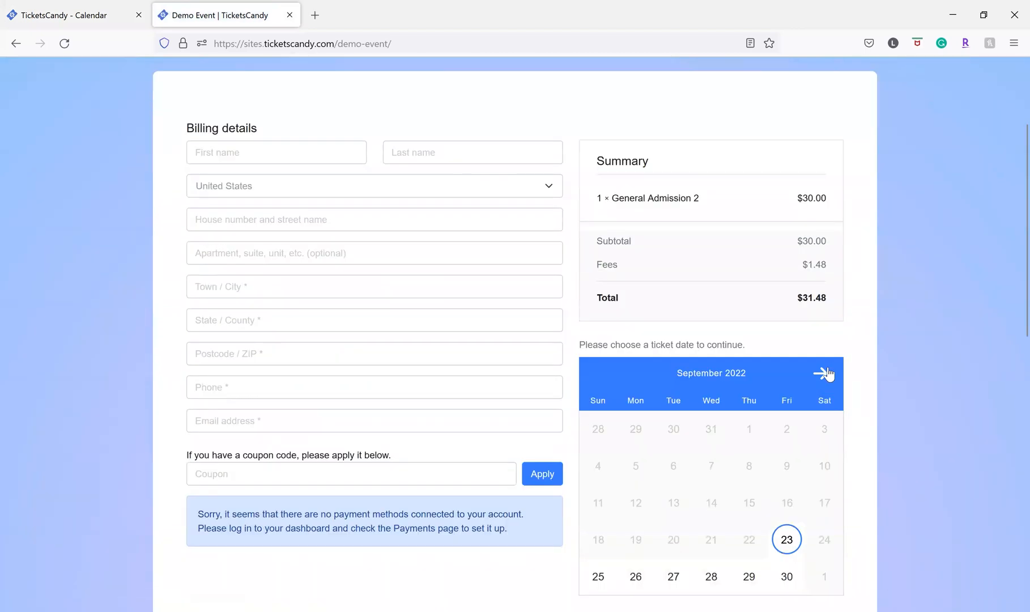
{"action": "left_click", "coordinate": [125, 15]}
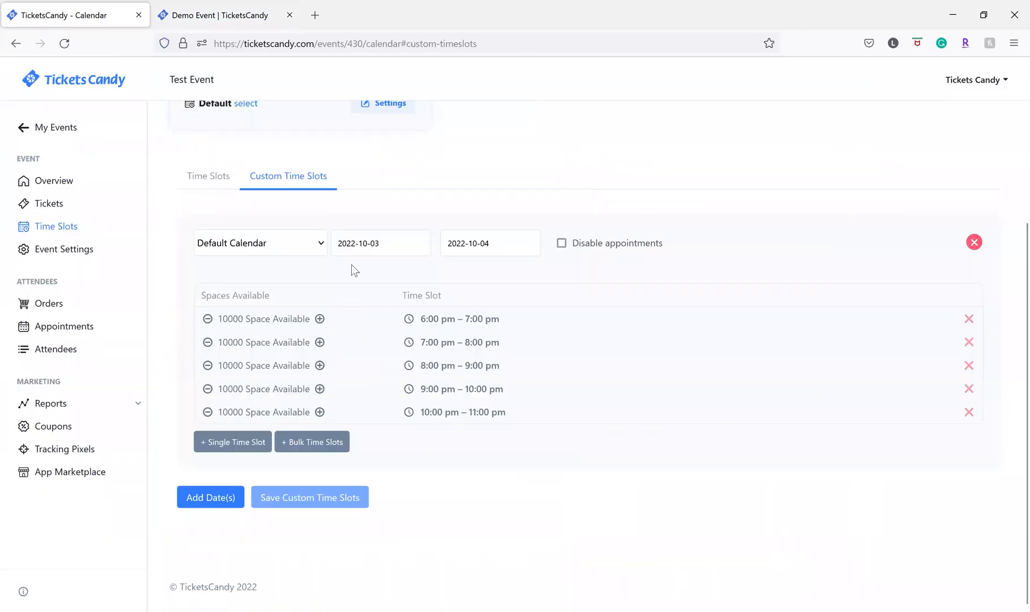
{"action": "left_click", "coordinate": [230, 23]}
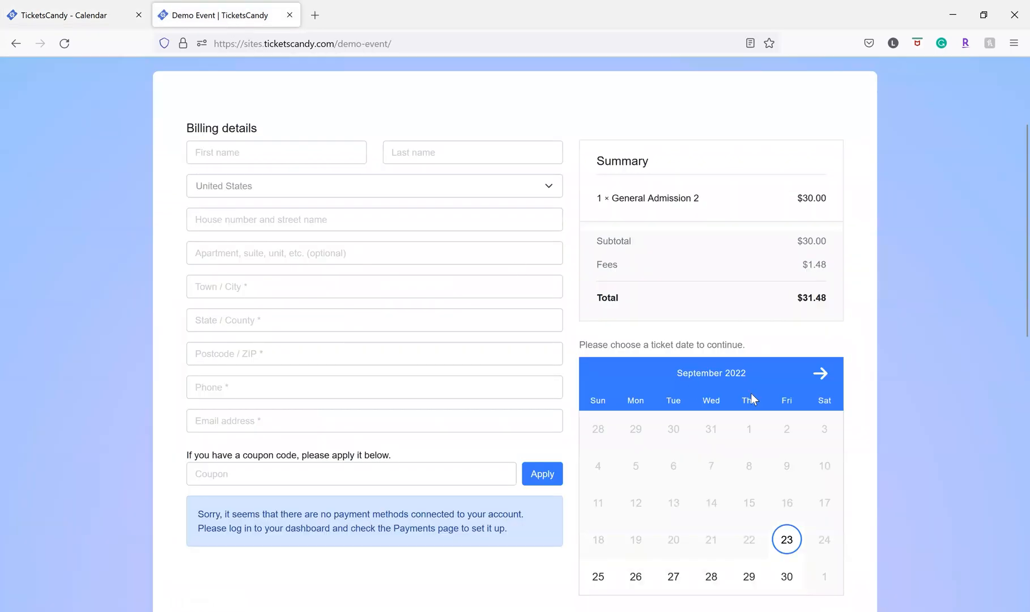
Step: Check the time slots offered on October 3 and October 4, 2022 in the checkout calendar
{"action": "left_click", "coordinate": [820, 372]}
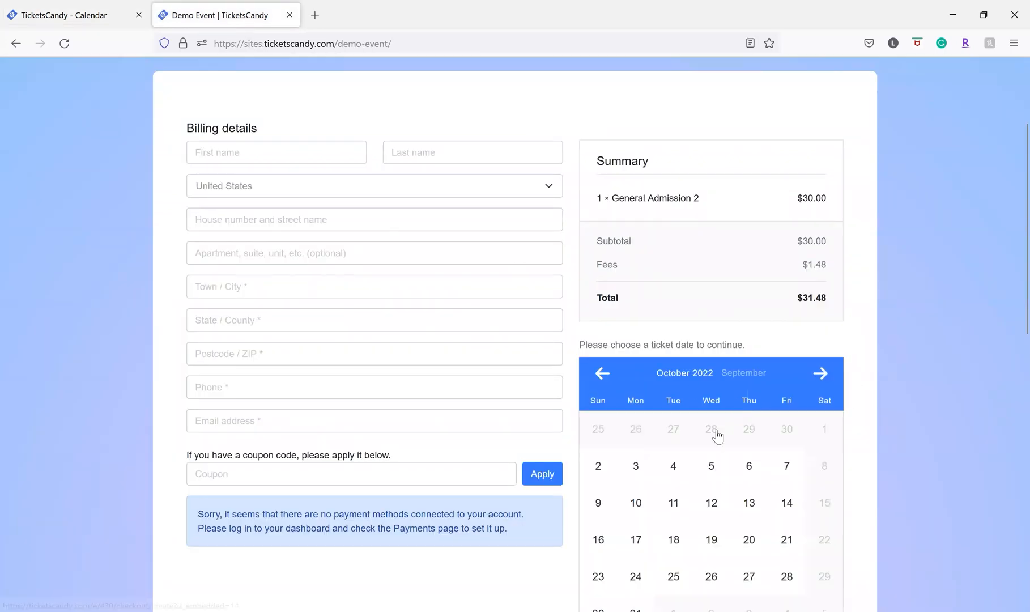
{"action": "scroll", "coordinate": [708, 408], "scroll_direction": "down", "scroll_amount": 2}
{"action": "left_click", "coordinate": [635, 393]}
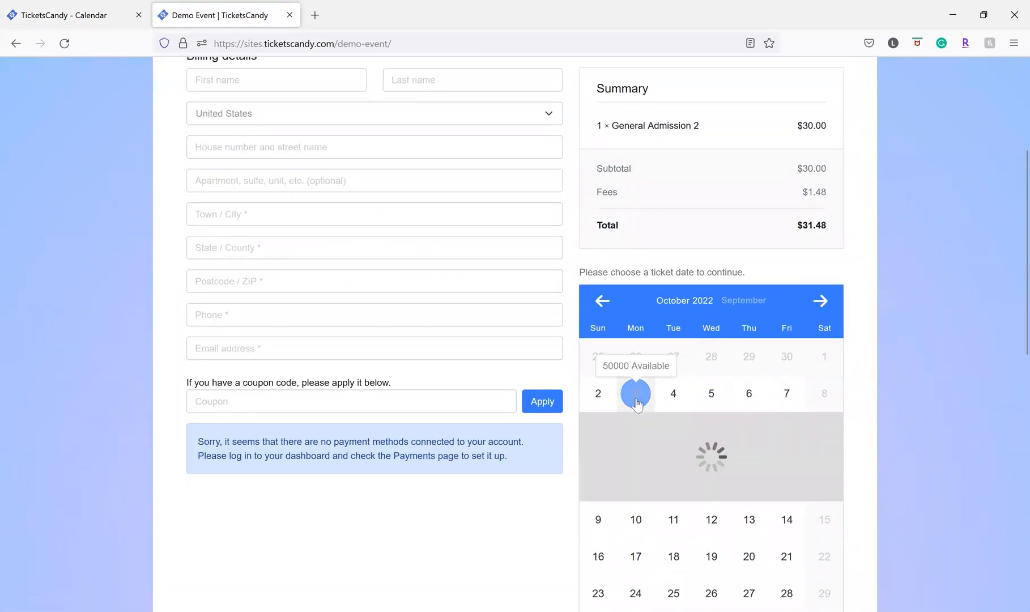
{"action": "scroll", "coordinate": [660, 447], "scroll_direction": "down", "scroll_amount": 4}
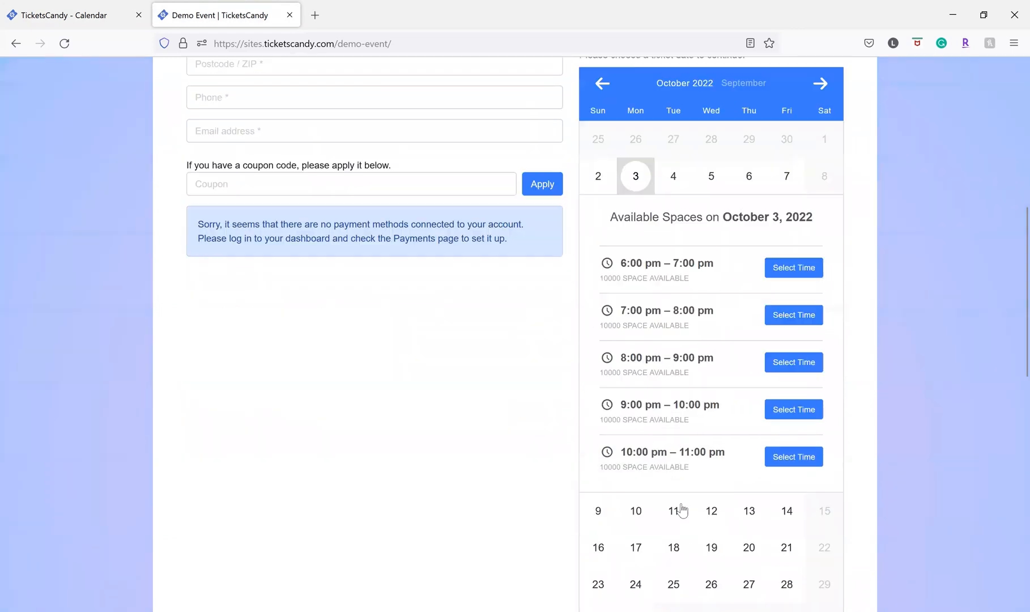
{"action": "left_click", "coordinate": [673, 175]}
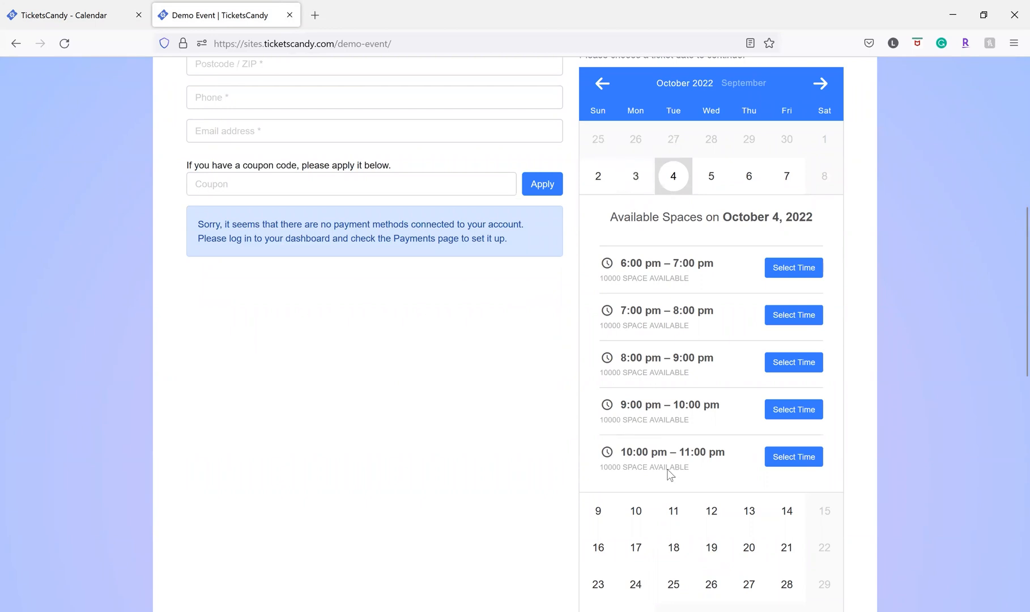
Step: Examine the time slots offered on October 10 and October 11, 2022 for comparison with the custom dates
{"action": "left_click", "coordinate": [640, 512]}
{"action": "scroll", "coordinate": [683, 323], "scroll_direction": "down", "scroll_amount": 7}
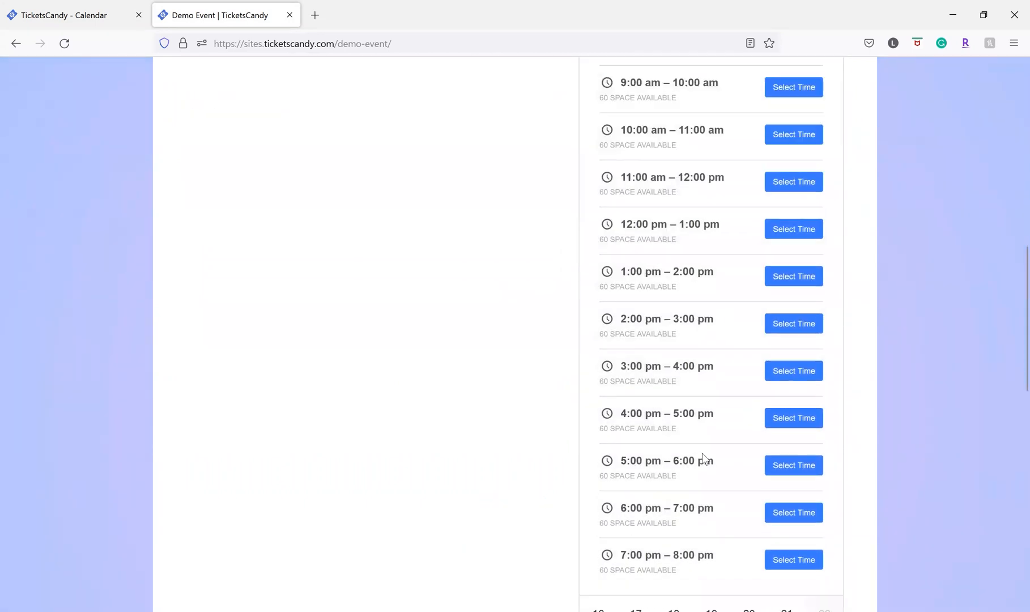
{"action": "scroll", "coordinate": [696, 478], "scroll_direction": "up", "scroll_amount": 10}
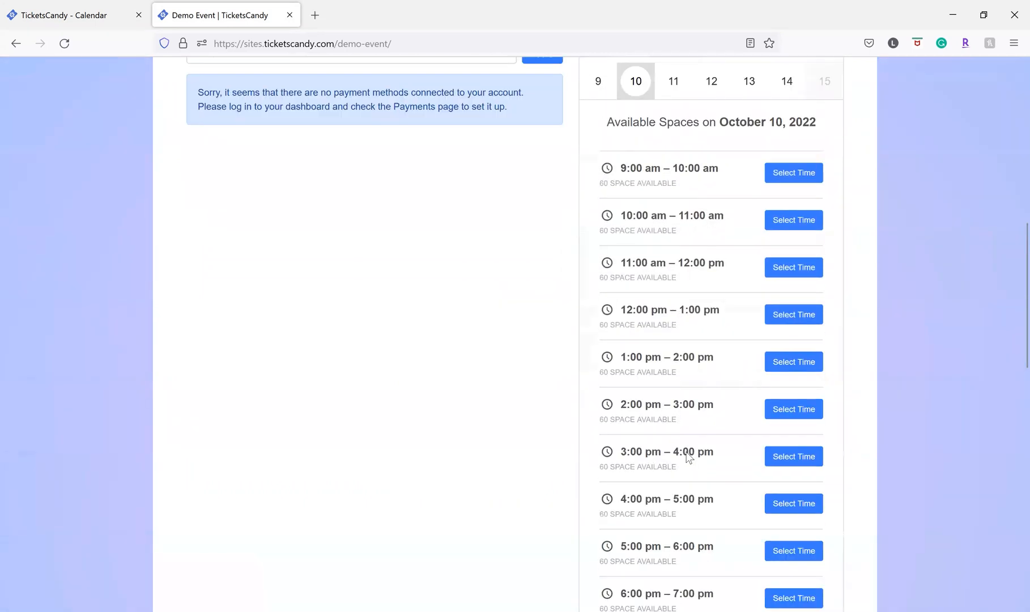
{"action": "left_click", "coordinate": [673, 285]}
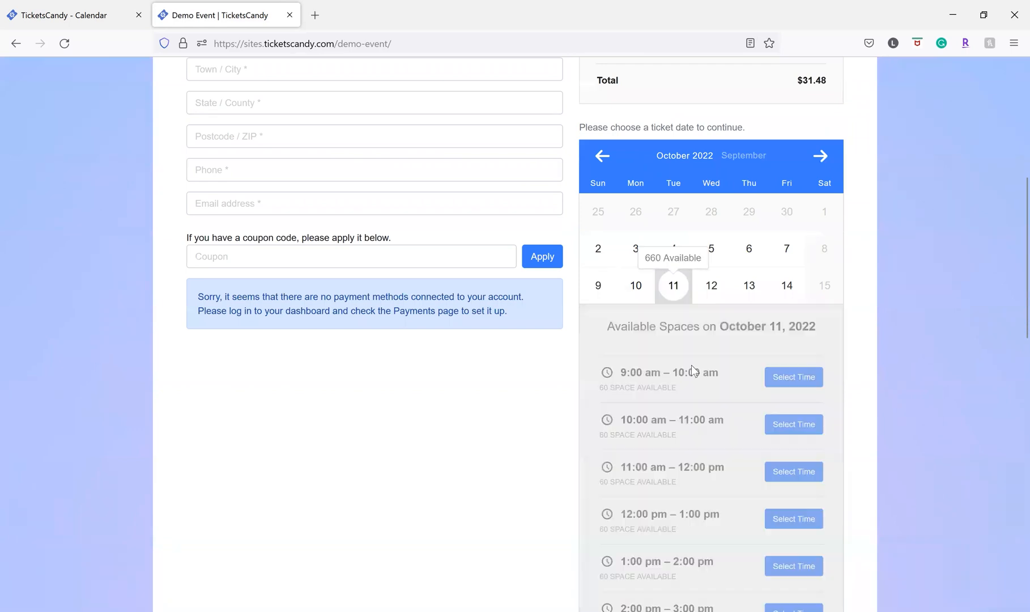
Step: Add a custom date entry from 2022-10-10 to 2022-10-10 on the Default Calendar with appointments disabled, and save the custom time slots
{"action": "left_click", "coordinate": [83, 7]}
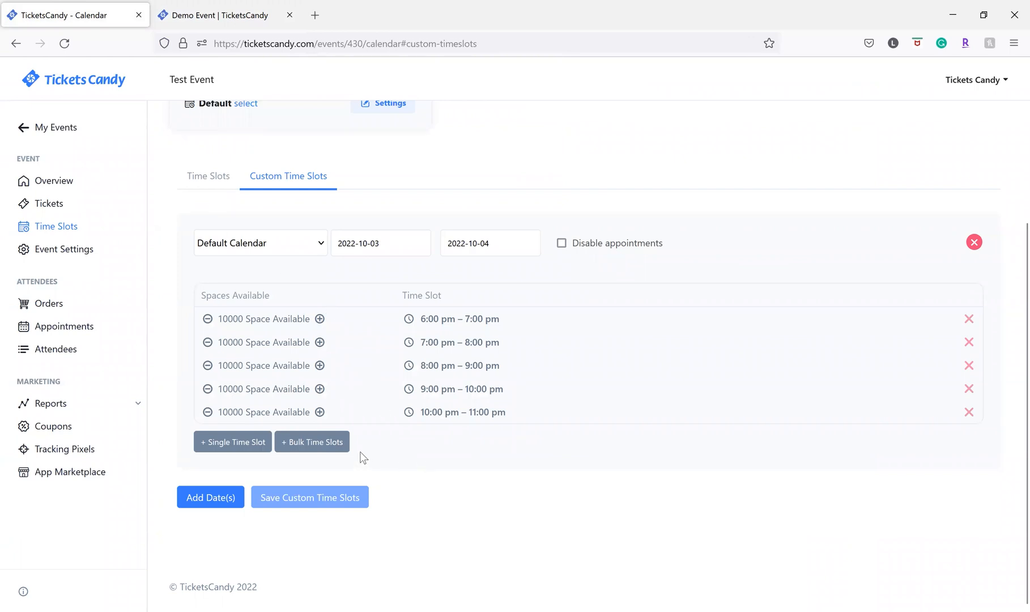
{"action": "left_click", "coordinate": [218, 495]}
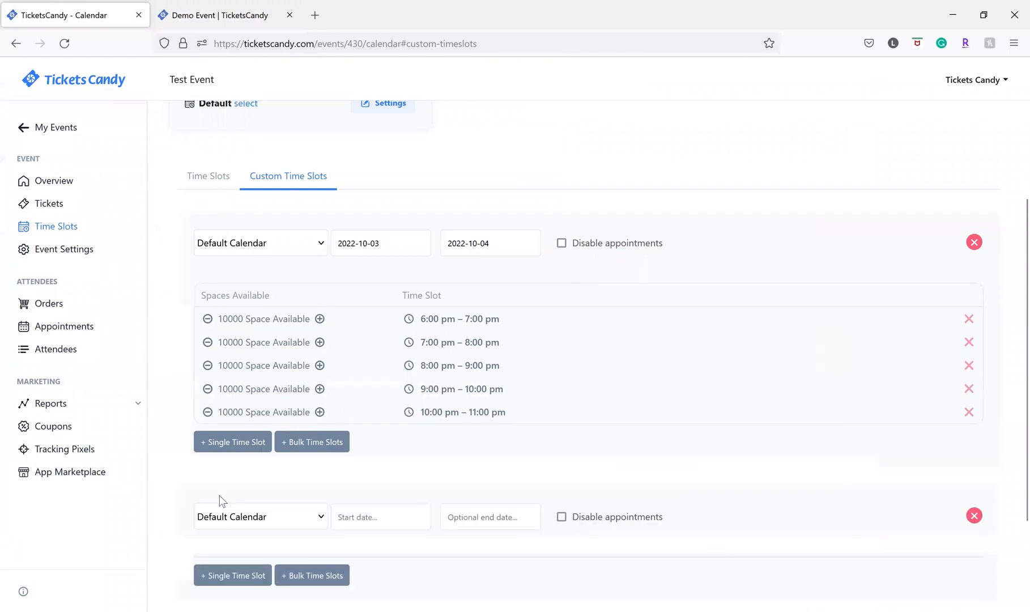
{"action": "left_click", "coordinate": [380, 517]}
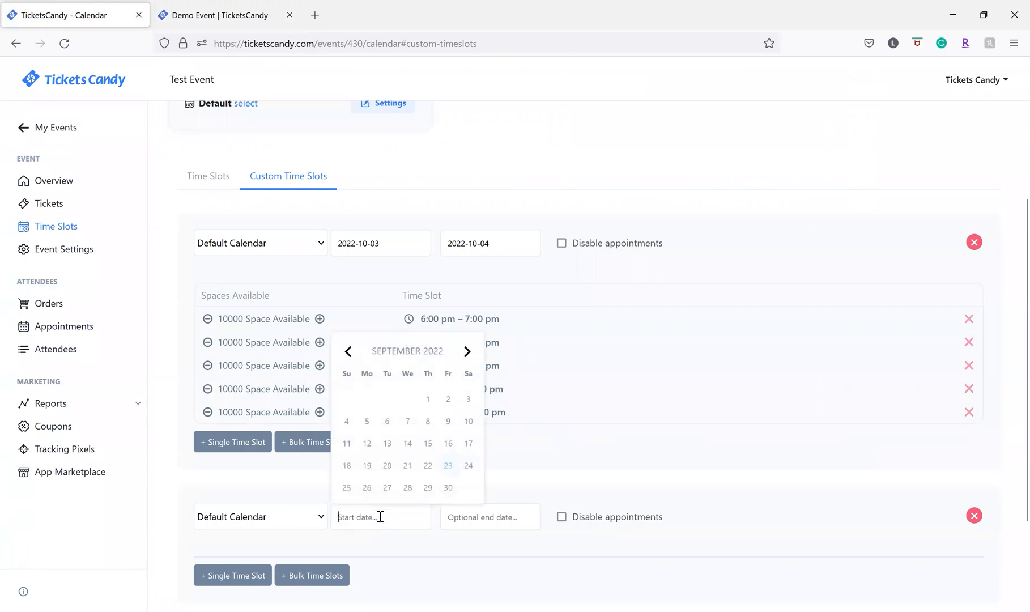
{"action": "left_click", "coordinate": [466, 352]}
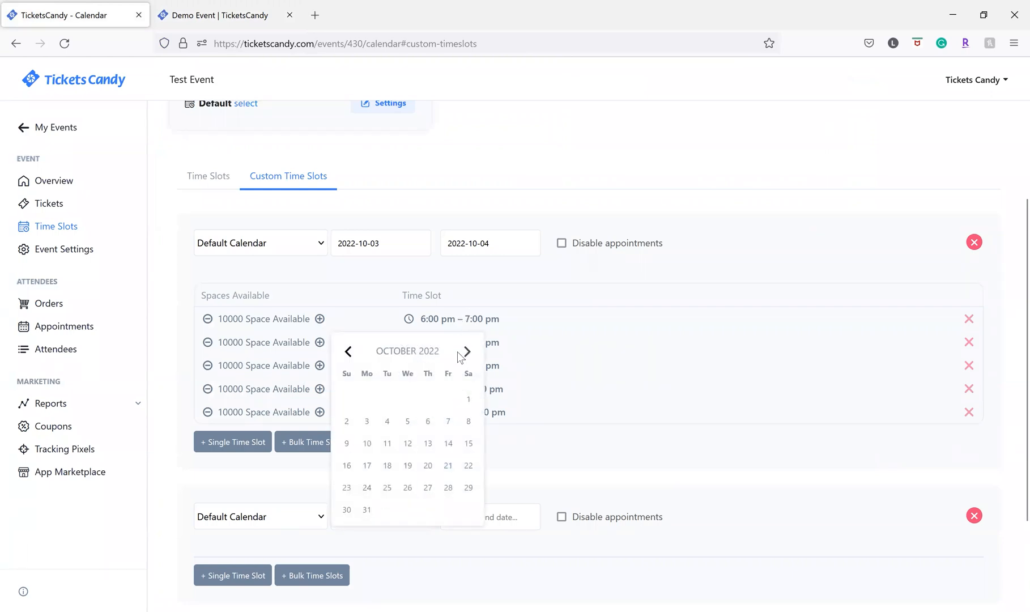
{"action": "left_click", "coordinate": [365, 444]}
{"action": "left_click", "coordinate": [468, 522]}
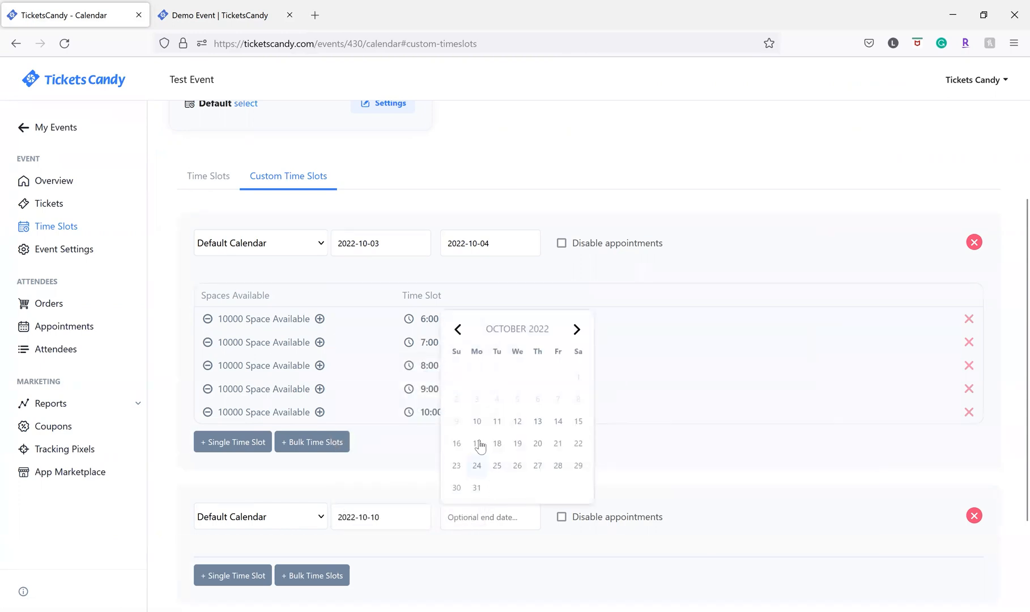
{"action": "left_click", "coordinate": [476, 421]}
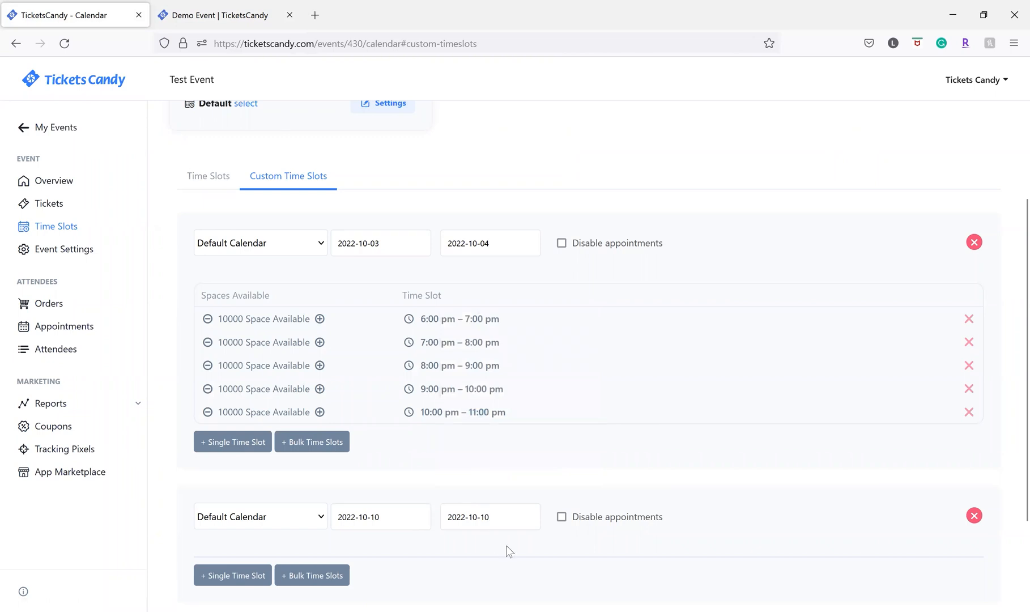
{"action": "left_click", "coordinate": [562, 520]}
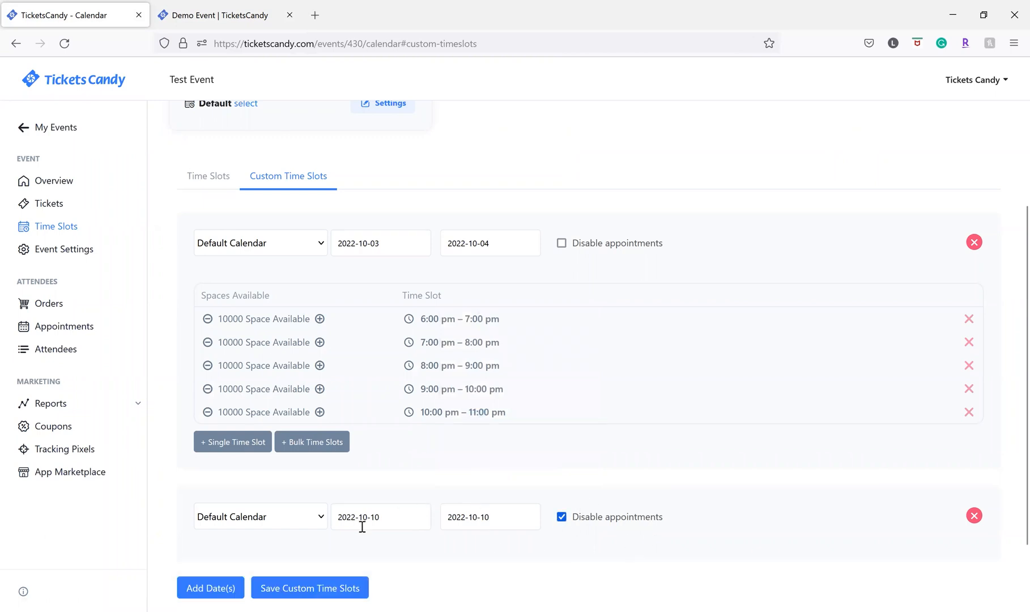
{"action": "left_click", "coordinate": [322, 588]}
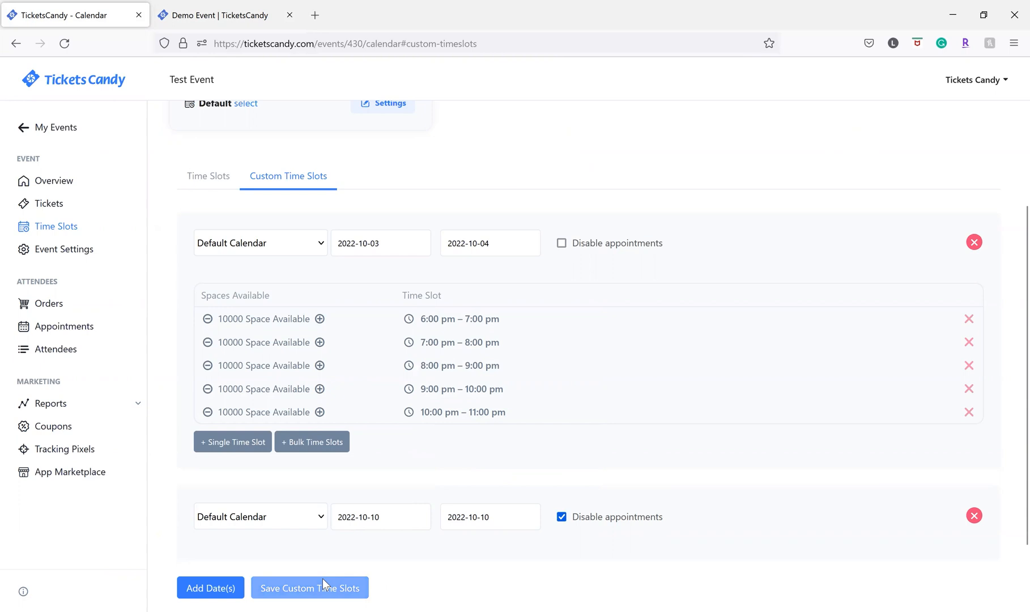
Step: Reload the public Demo Event page, proceed to checkout with one General Admission 2 ticket, and check October 10, 2022 in the calendar
{"action": "left_click", "coordinate": [221, 17]}
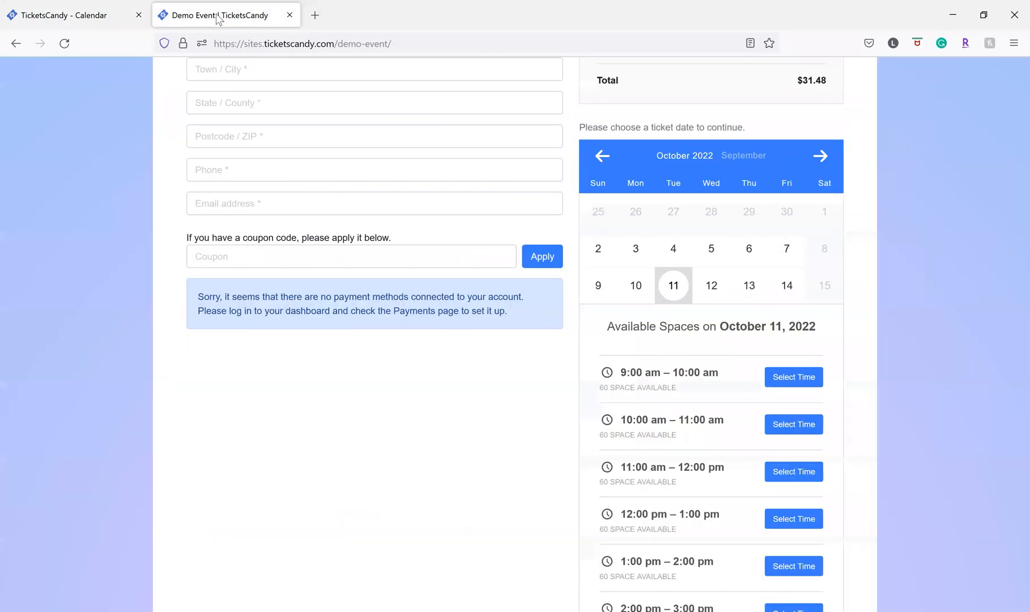
{"action": "left_click", "coordinate": [64, 43]}
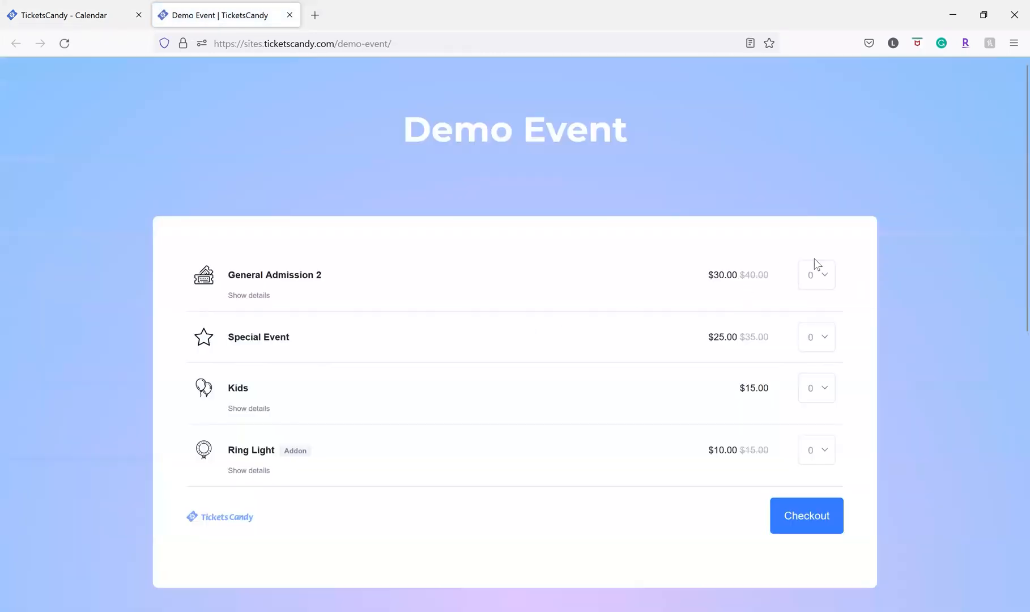
{"action": "left_click", "coordinate": [817, 518]}
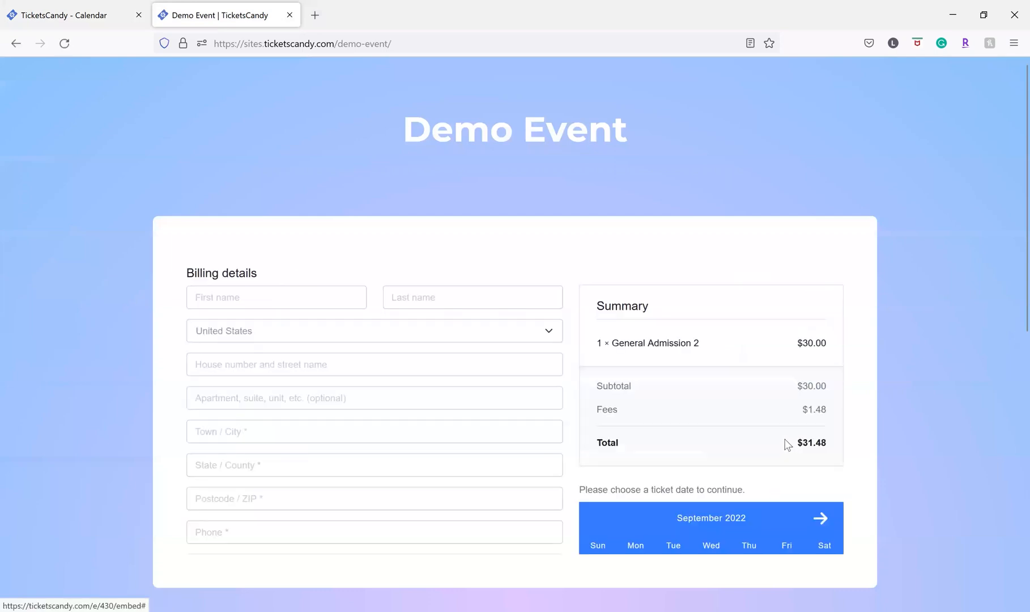
{"action": "scroll", "coordinate": [820, 228], "scroll_direction": "down", "scroll_amount": 6}
{"action": "left_click", "coordinate": [820, 155]}
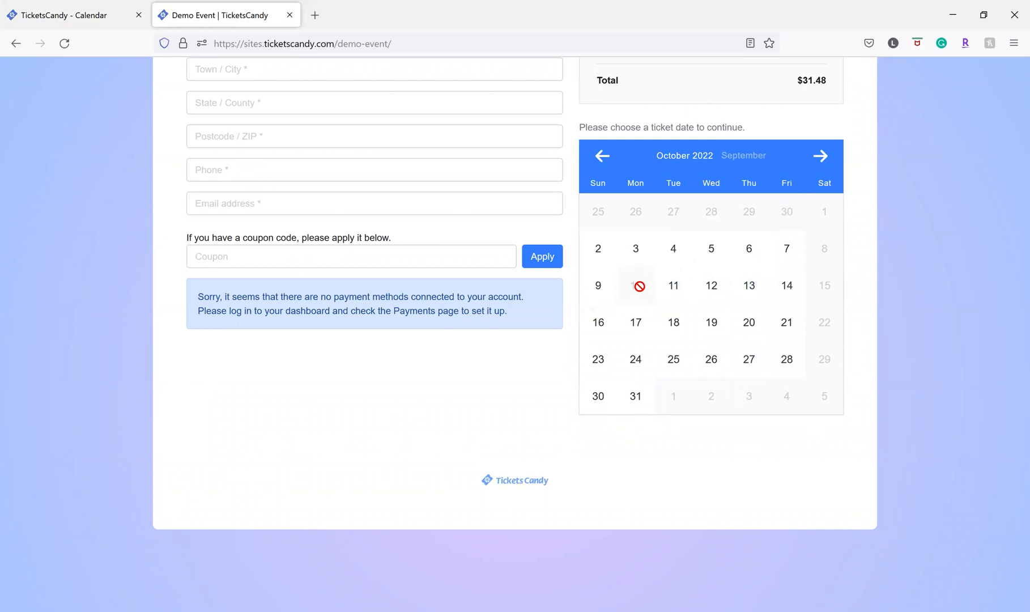
Step: Clear all weekly time slots from Sunday through Friday in the event calendar
{"action": "left_click", "coordinate": [65, 15]}
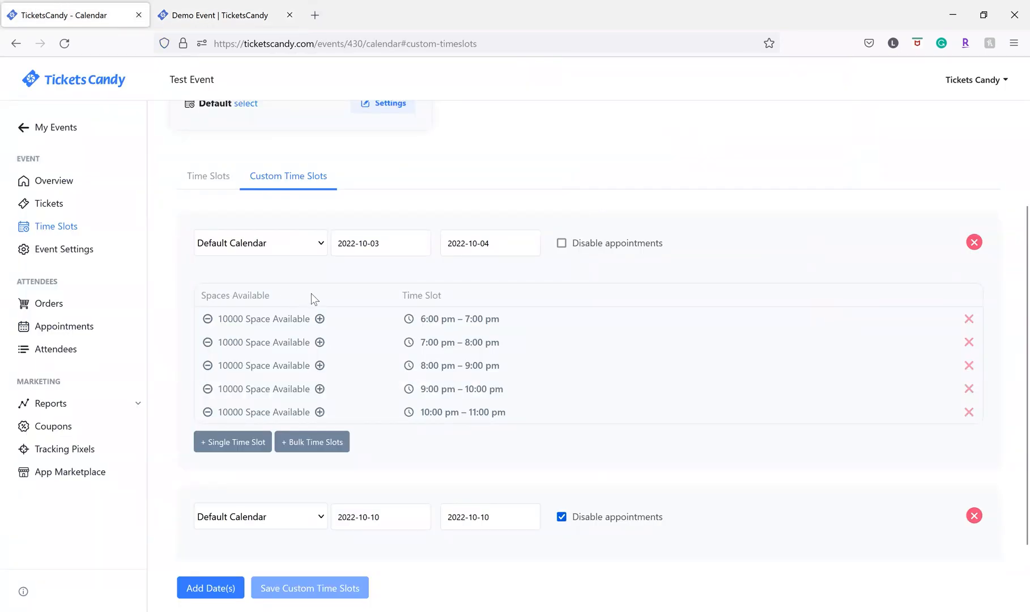
{"action": "left_click", "coordinate": [218, 180]}
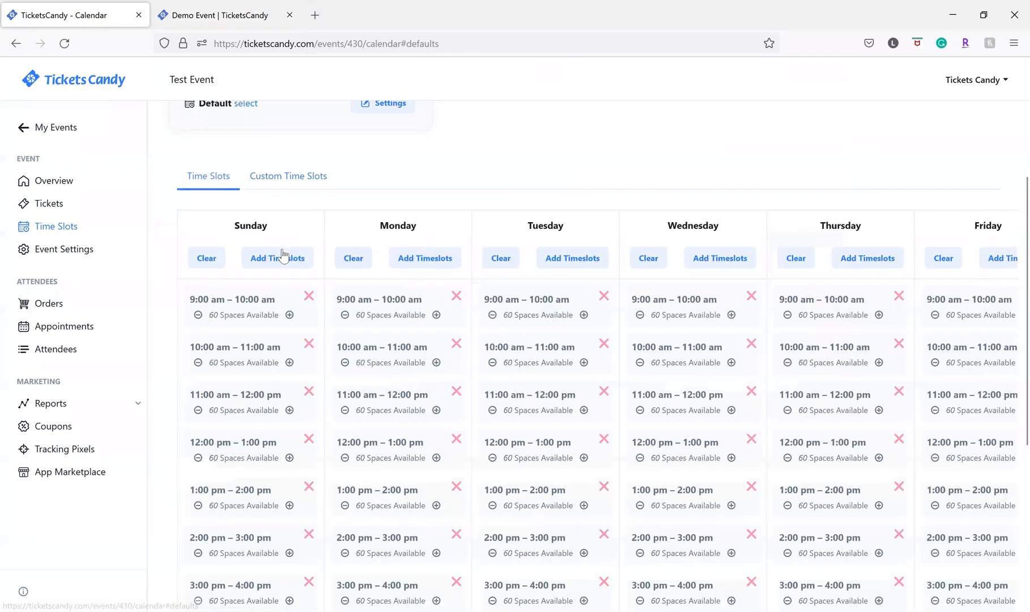
{"action": "left_click", "coordinate": [206, 260]}
{"action": "left_click", "coordinate": [573, 357]}
{"action": "left_click", "coordinate": [351, 259]}
{"action": "left_click", "coordinate": [575, 367]}
{"action": "left_click", "coordinate": [501, 257]}
{"action": "left_click", "coordinate": [573, 366]}
{"action": "left_click", "coordinate": [648, 257]}
{"action": "left_click", "coordinate": [574, 367]}
{"action": "left_click", "coordinate": [796, 257]}
{"action": "left_click", "coordinate": [574, 368]}
{"action": "left_click", "coordinate": [943, 258]}
{"action": "left_click", "coordinate": [574, 365]}
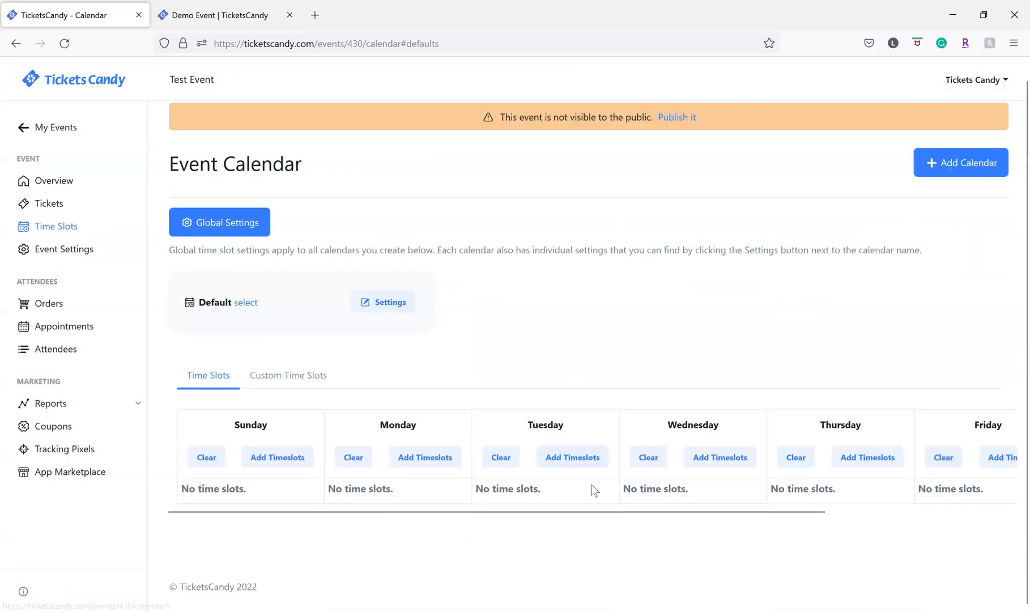
{"action": "left_click_drag", "start_coordinate": [564, 508], "coordinate": [448, 425]}
Step: Delete both custom date entries, the one for 2022-10-03 to 2022-10-04 and the one for 2022-10-10
{"action": "left_click", "coordinate": [269, 376]}
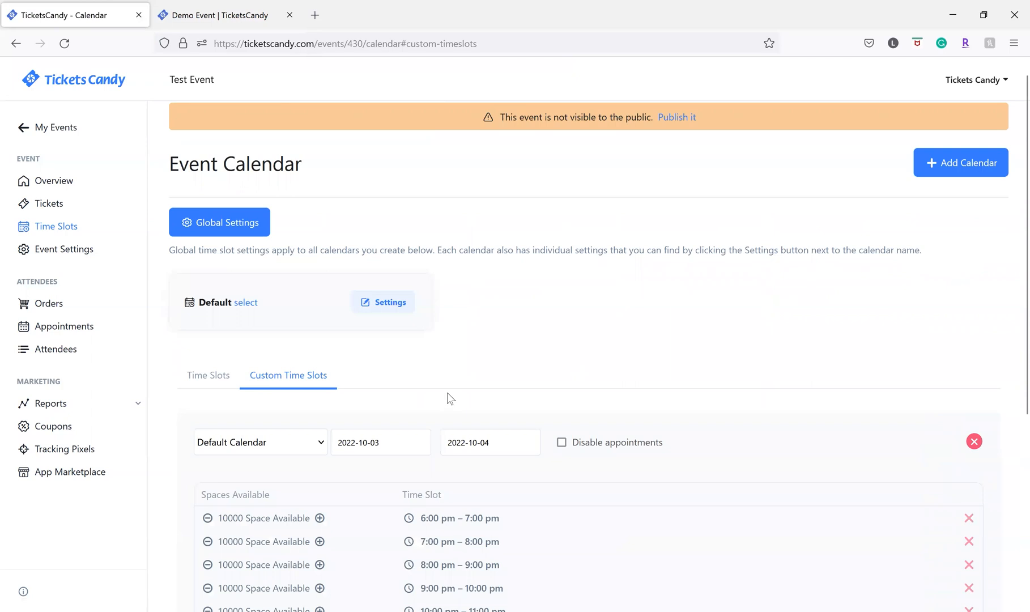
{"action": "scroll", "coordinate": [895, 309], "scroll_direction": "down", "scroll_amount": 3}
{"action": "left_click", "coordinate": [972, 297]}
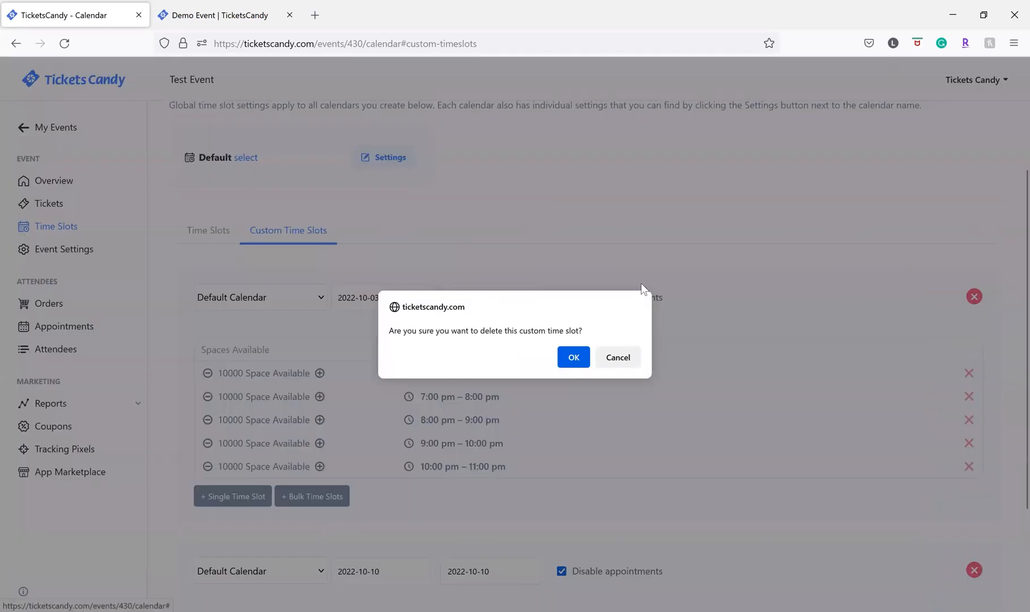
{"action": "left_click", "coordinate": [572, 356]}
{"action": "left_click", "coordinate": [974, 426]}
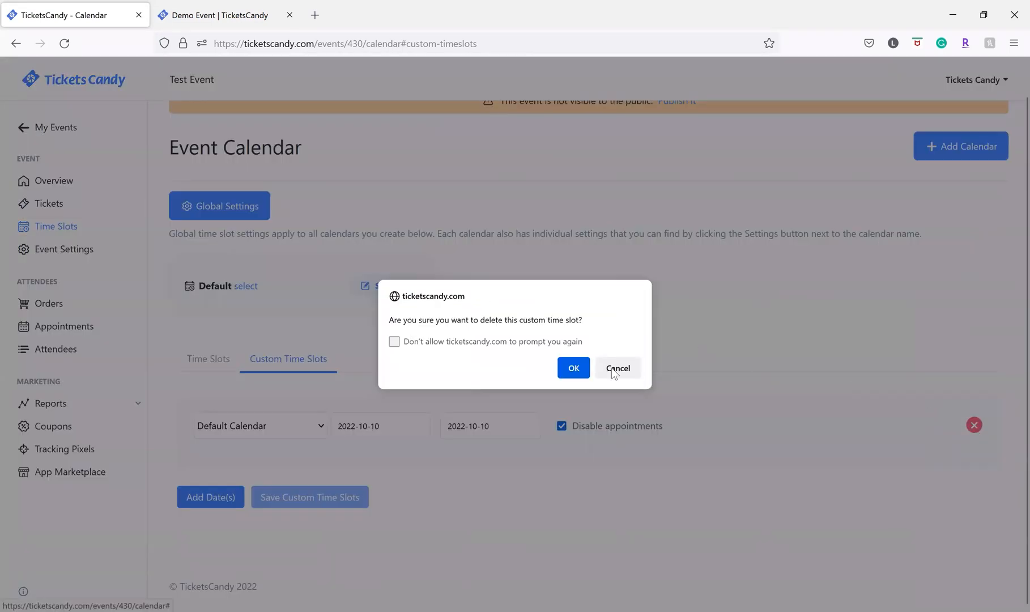
{"action": "left_click", "coordinate": [568, 367]}
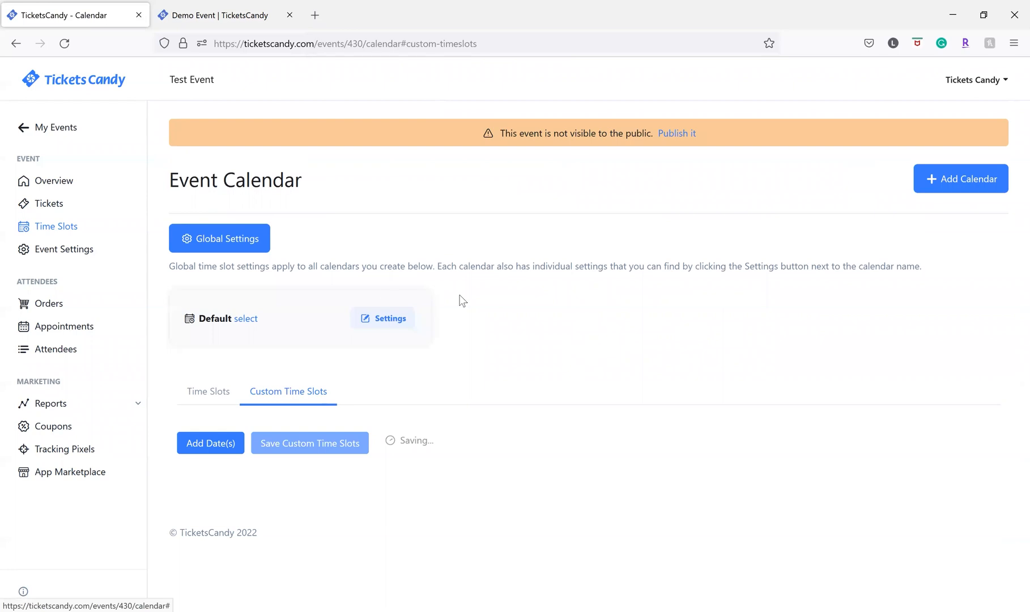
Step: Add a custom date range from 2022-10-08 to 2022-10-10 on the Default Calendar
{"action": "left_click", "coordinate": [204, 443]}
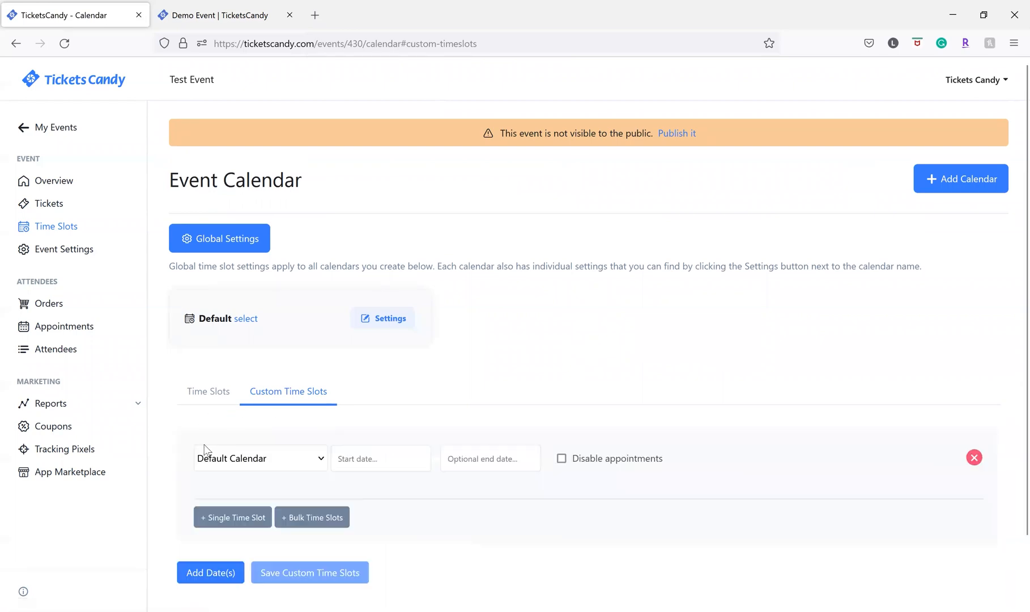
{"action": "left_click", "coordinate": [366, 456]}
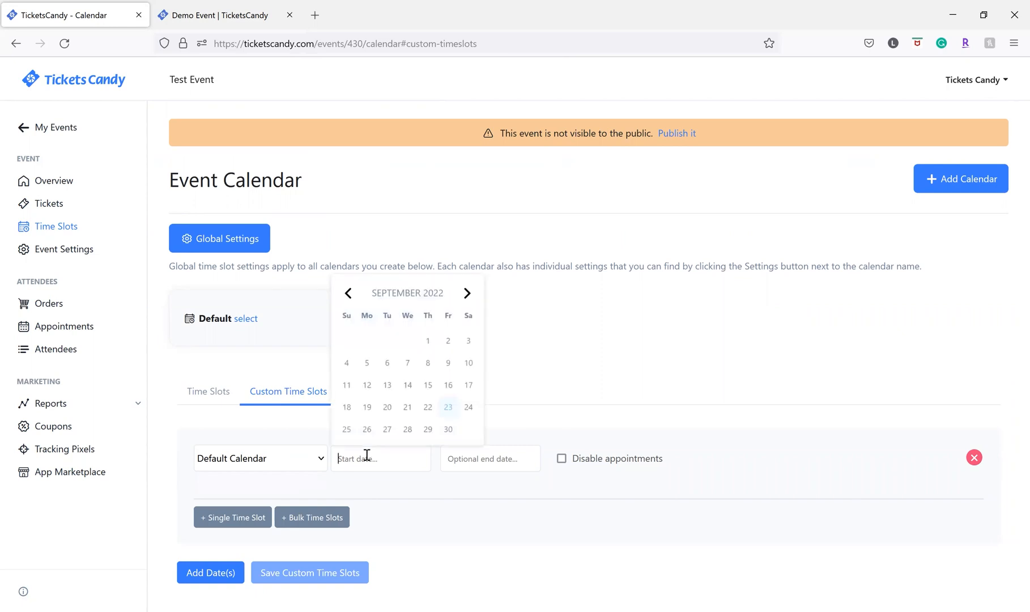
{"action": "left_click", "coordinate": [467, 292]}
{"action": "left_click", "coordinate": [469, 363]}
{"action": "left_click", "coordinate": [467, 460]}
{"action": "left_click", "coordinate": [481, 366]}
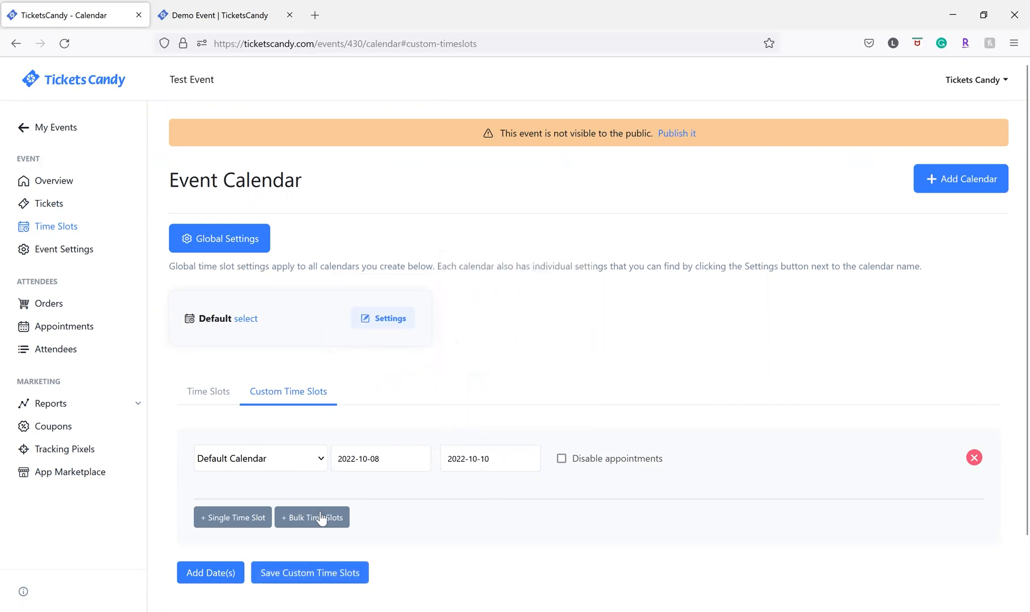
Step: Add a single untitled time slot from 7:00 am to 9:00 am with 40 spaces to the custom date range
{"action": "left_click", "coordinate": [252, 519]}
{"action": "scroll", "coordinate": [385, 467], "scroll_direction": "down", "scroll_amount": 2}
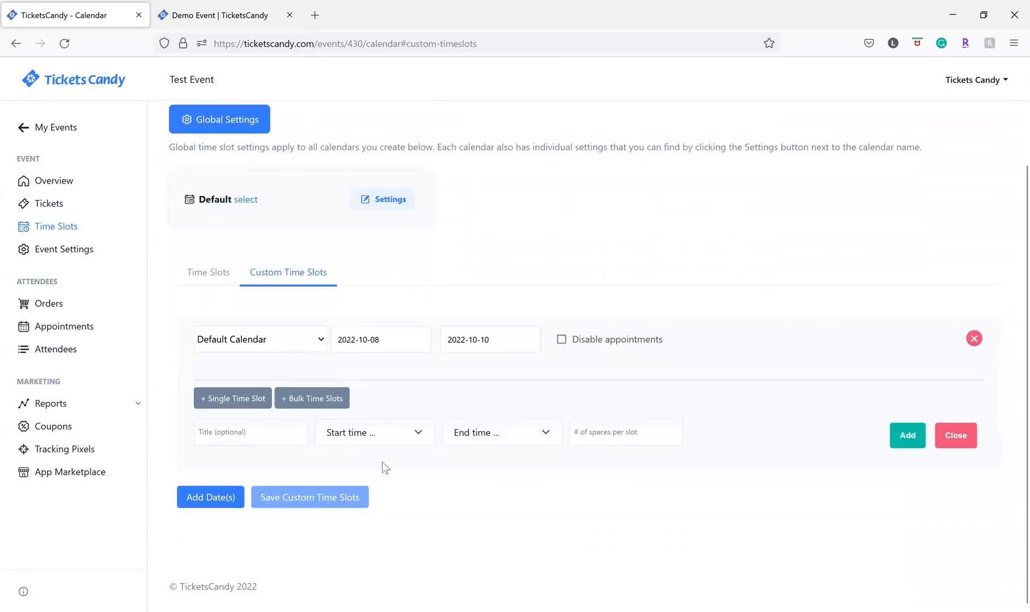
{"action": "left_click", "coordinate": [387, 433]}
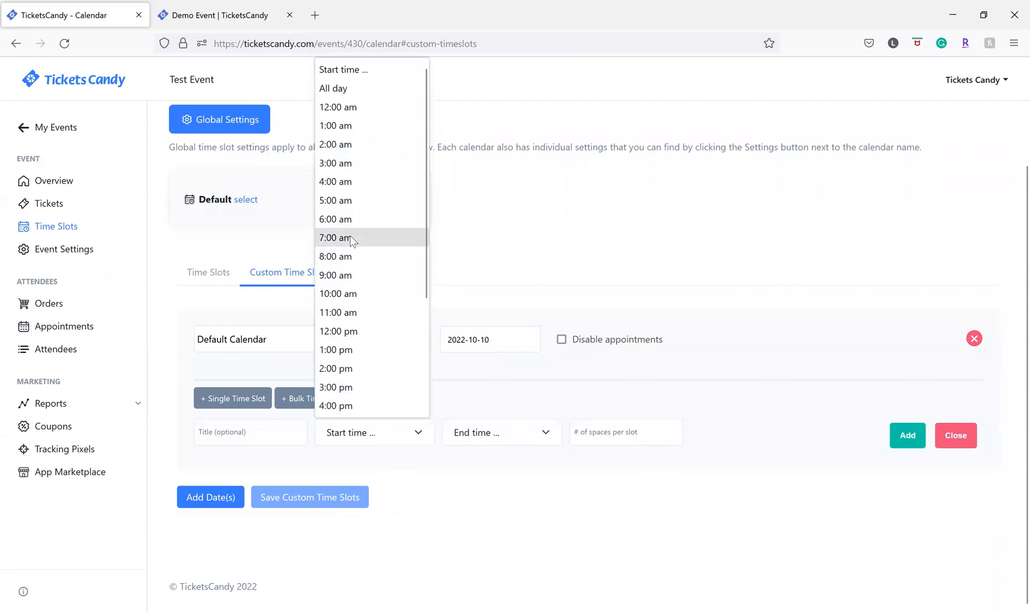
{"action": "left_click", "coordinate": [350, 235]}
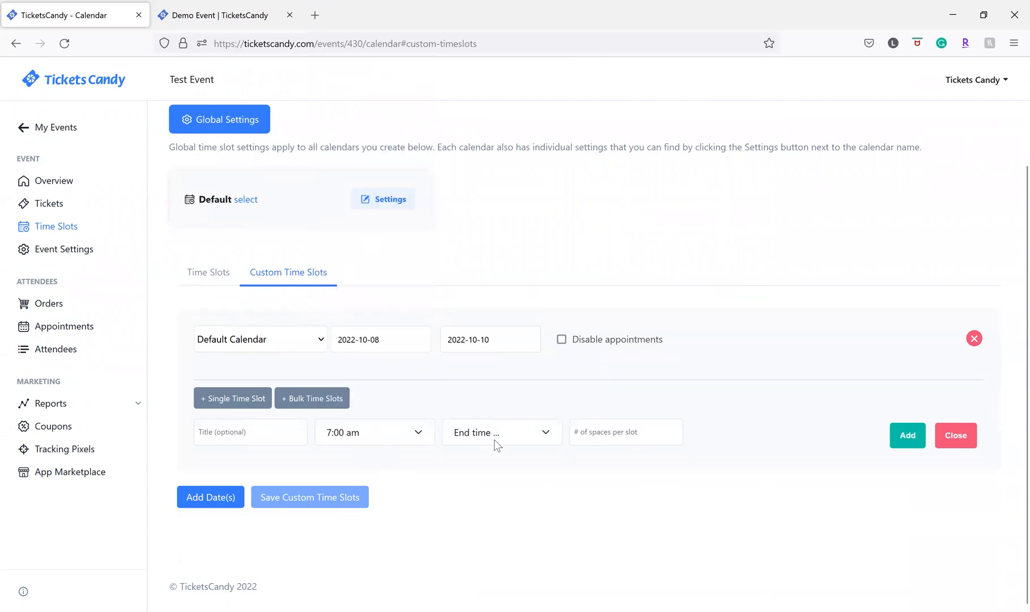
{"action": "left_click", "coordinate": [601, 428]}
{"action": "type", "text": "40"}
{"action": "left_click", "coordinate": [907, 434]}
{"action": "left_click", "coordinate": [574, 362]}
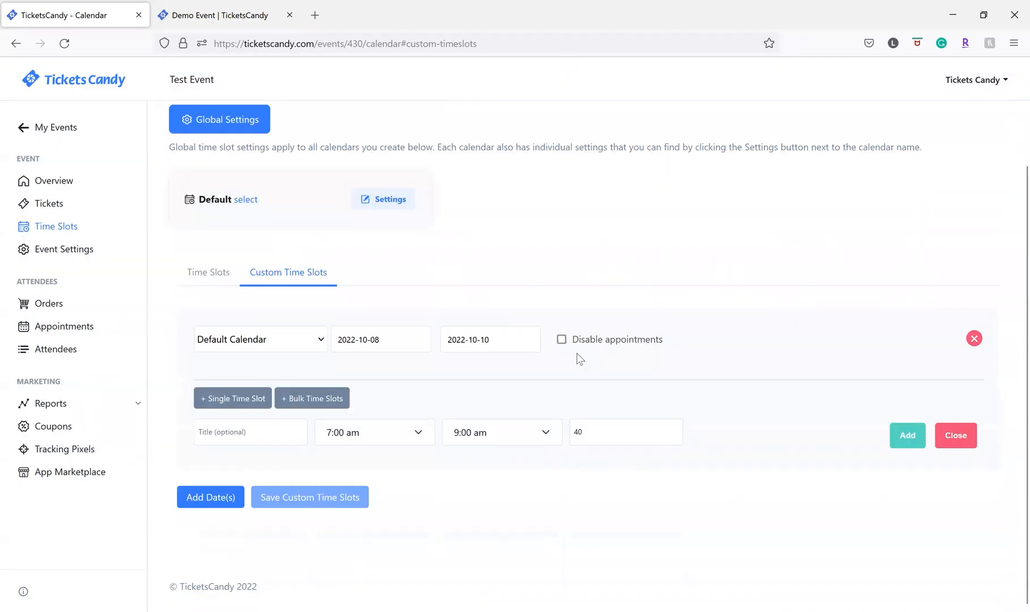
Step: Reload the public Demo Event page, proceed to checkout with one General Admission 2 ticket, and check the time slots on October 8, 2022
{"action": "left_click", "coordinate": [220, 15]}
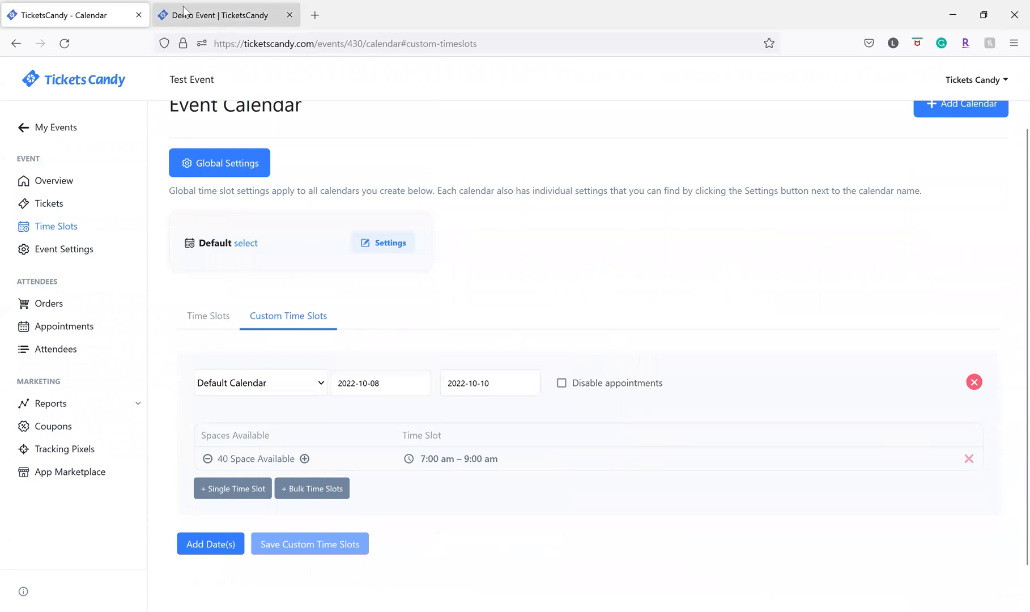
{"action": "left_click", "coordinate": [65, 43]}
{"action": "scroll", "coordinate": [684, 314], "scroll_direction": "up", "scroll_amount": 4}
{"action": "left_click", "coordinate": [832, 180]}
{"action": "left_click", "coordinate": [816, 222]}
{"action": "left_click", "coordinate": [816, 440]}
{"action": "scroll", "coordinate": [768, 432], "scroll_direction": "down", "scroll_amount": 4}
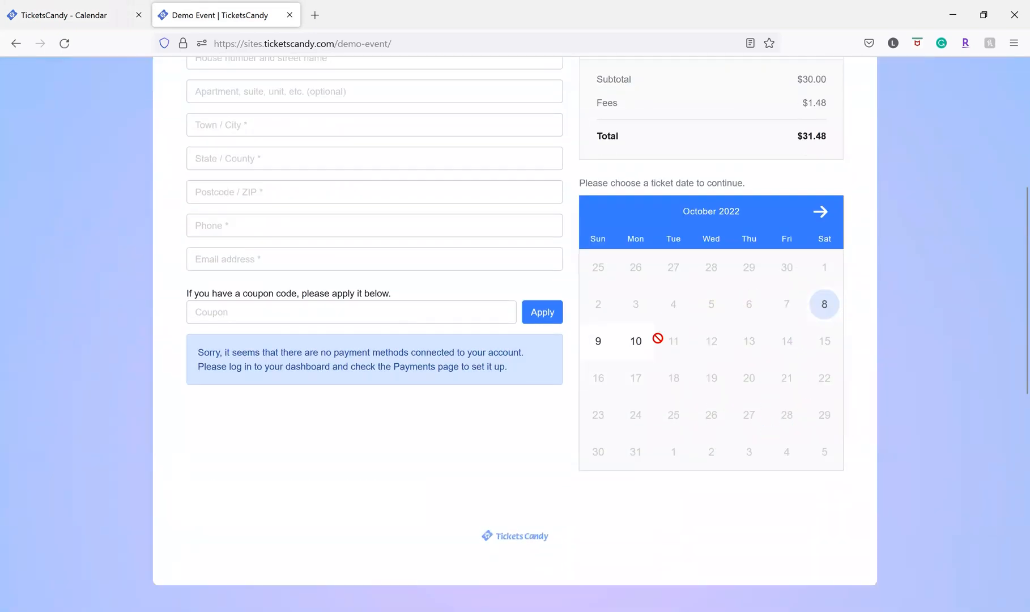
{"action": "left_click", "coordinate": [822, 315]}
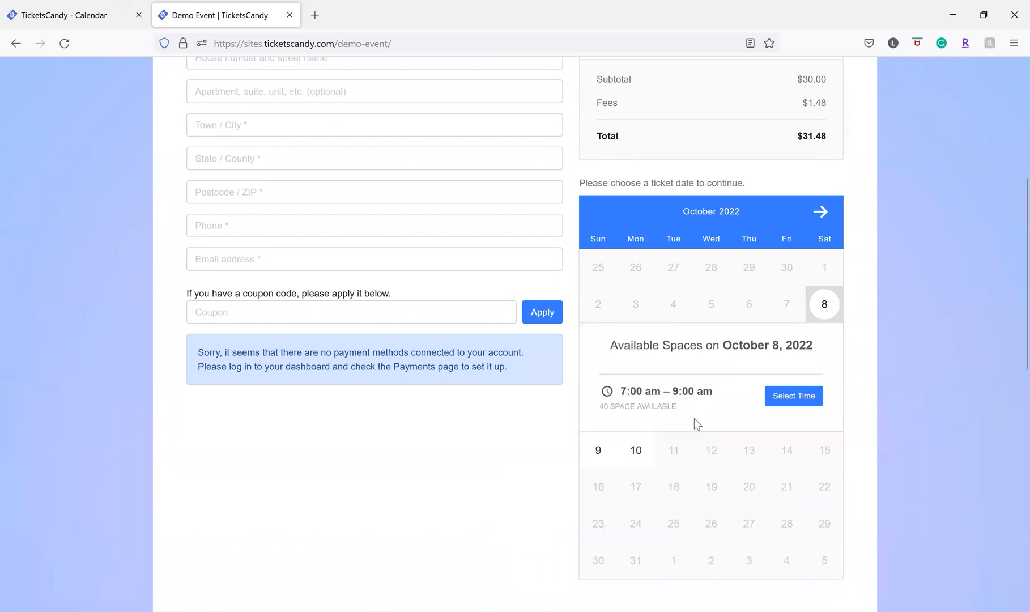
Step: In the event calendar, lower and raise again the spaces available for the custom 7:00 am – 9:00 am slot
{"action": "left_click", "coordinate": [125, 7]}
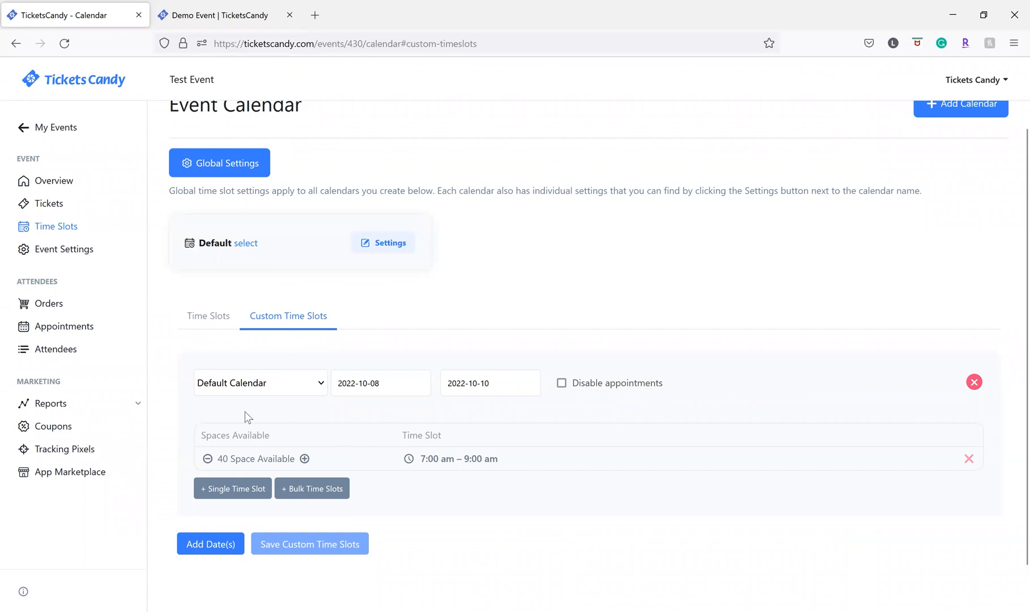
{"action": "left_click", "coordinate": [207, 458]}
{"action": "left_click", "coordinate": [308, 458]}
Step: Delete the 7:00 am – 9:00 am slot and its custom date range from 2022-10-08 to 2022-10-10
{"action": "left_click", "coordinate": [969, 460]}
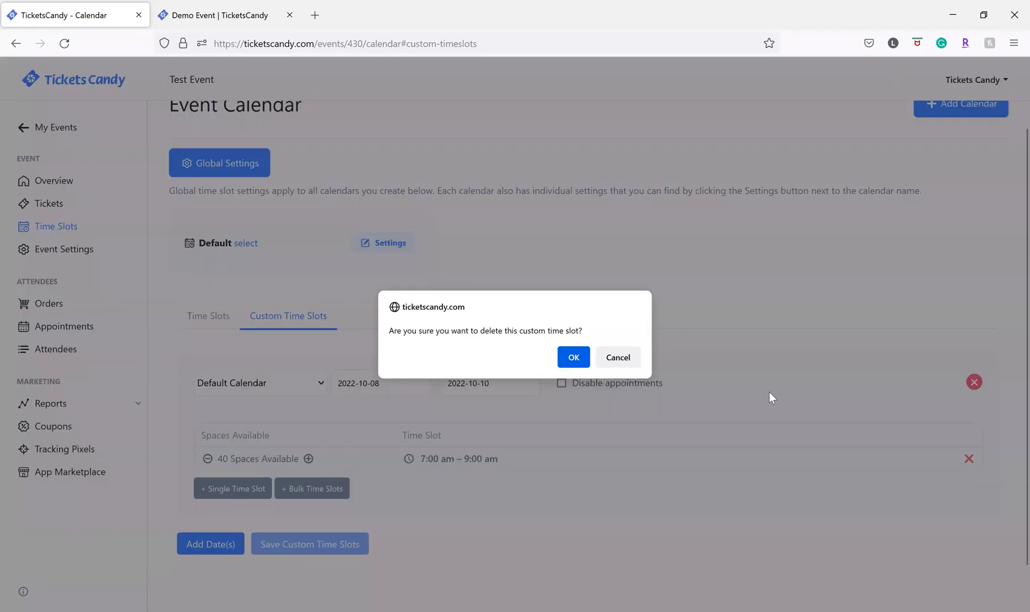
{"action": "left_click", "coordinate": [569, 358]}
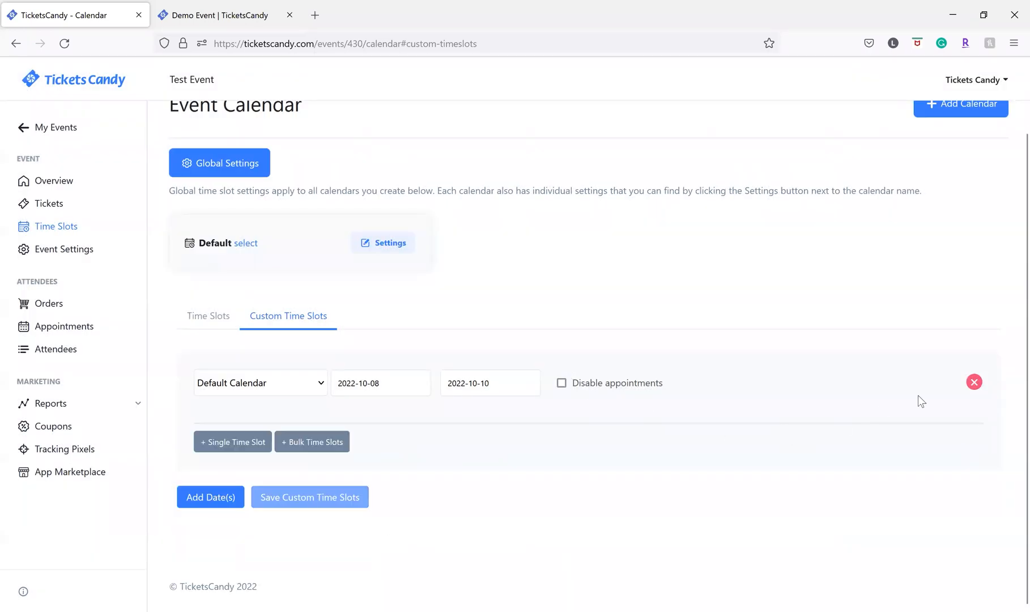
{"action": "left_click", "coordinate": [974, 380]}
{"action": "left_click", "coordinate": [567, 369]}
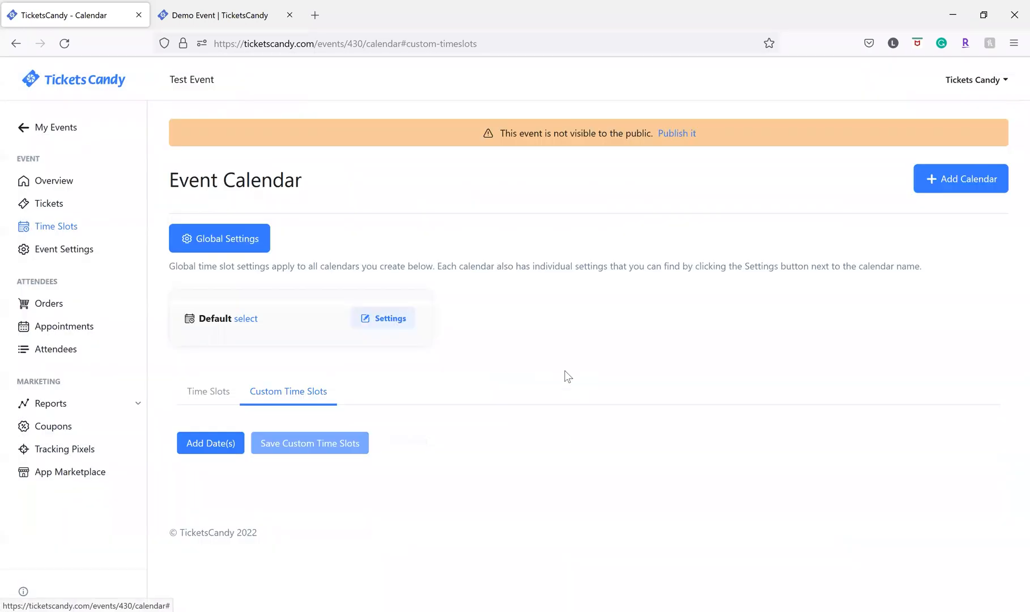